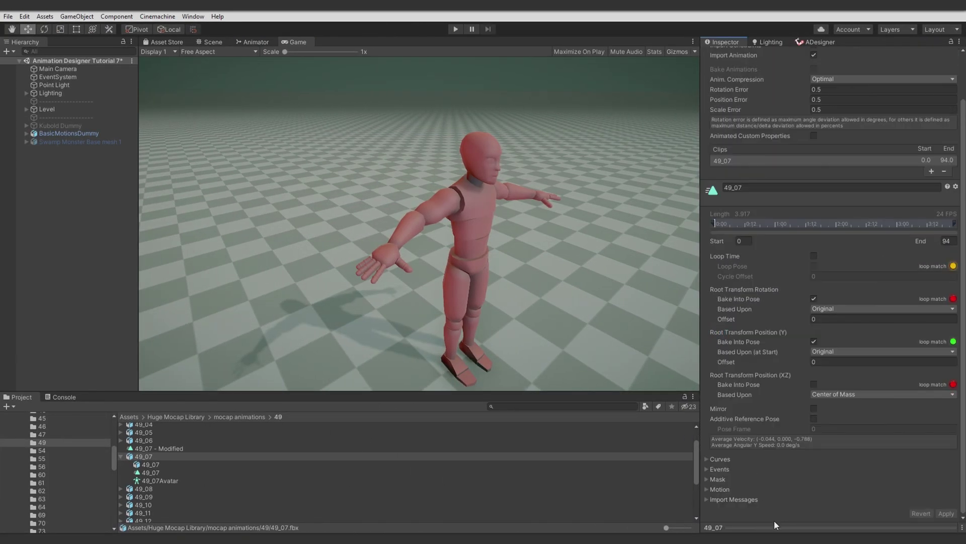
Expand the 49_07 clip preview and play it
{"action": "left_click", "coordinate": [774, 524]}
{"action": "left_click", "coordinate": [181, 419]}
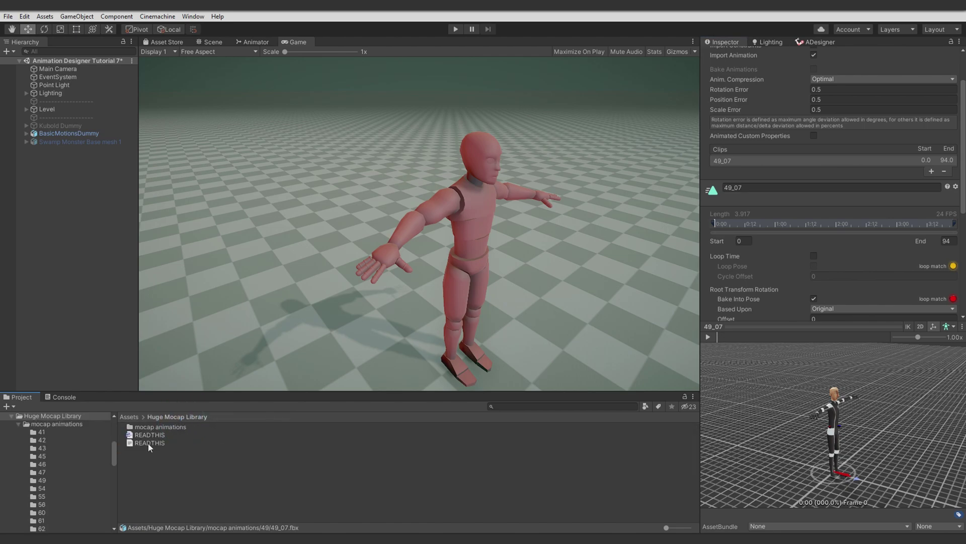
{"action": "left_click", "coordinate": [708, 336]}
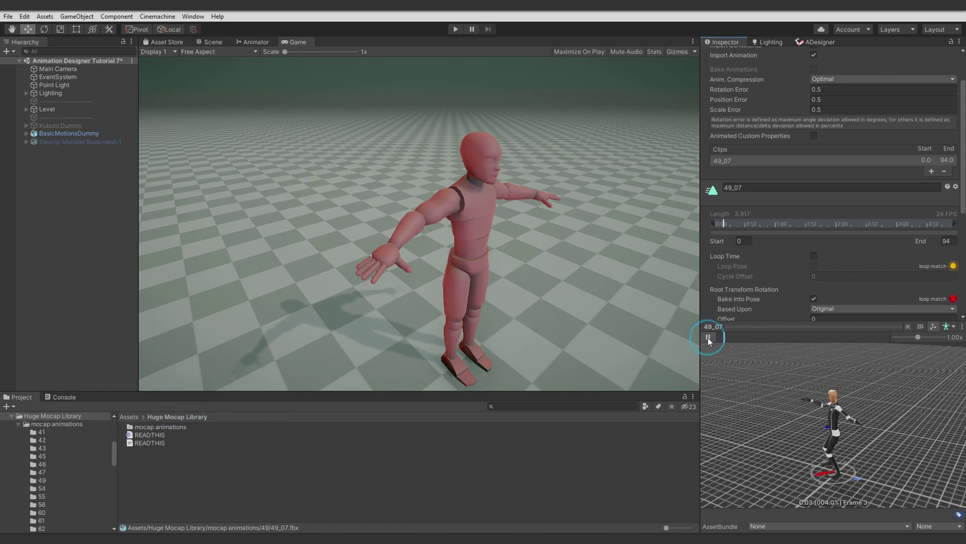
Stop the preview at the first frame and apply a 180 root rotation offset
{"action": "scroll", "coordinate": [762, 280], "scroll_direction": "down", "scroll_amount": 10}
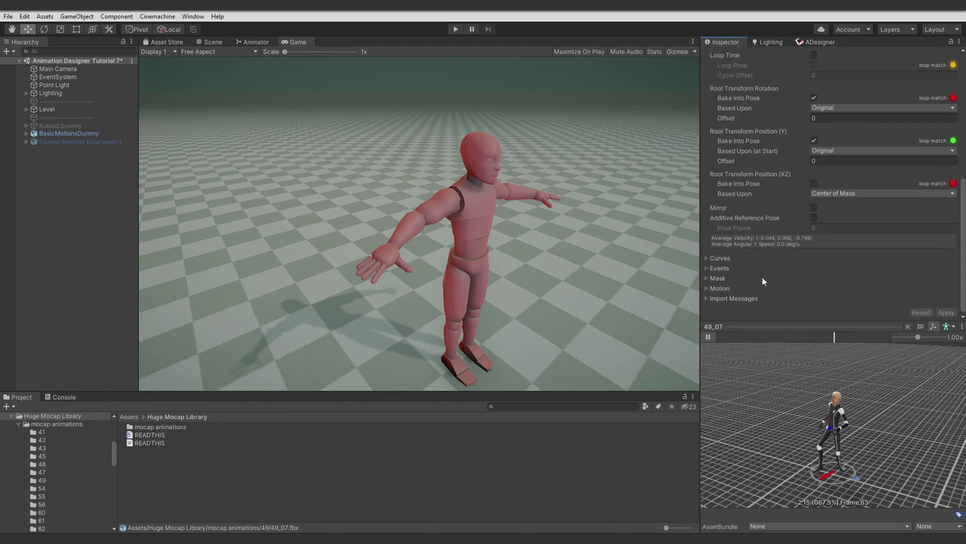
{"action": "scroll", "coordinate": [762, 272], "scroll_direction": "up", "scroll_amount": 5}
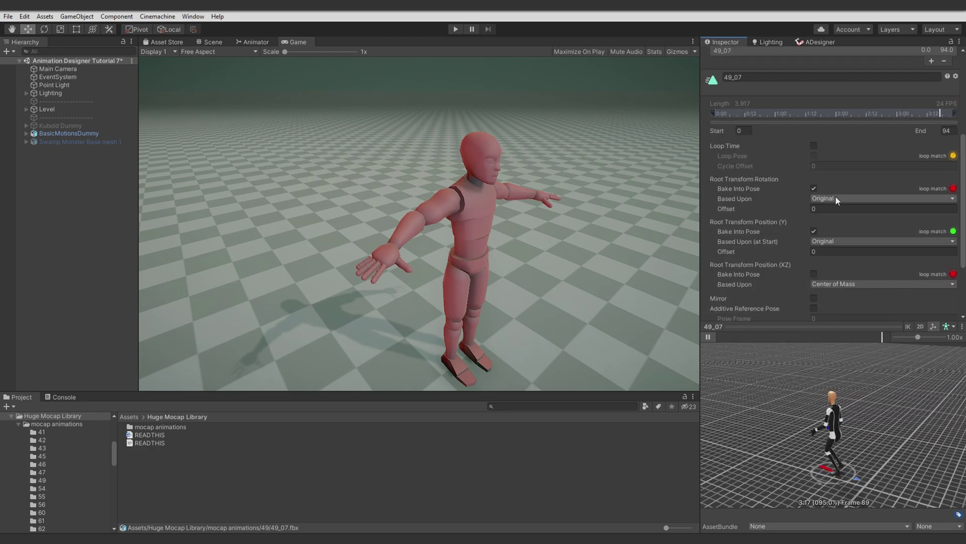
{"action": "scroll", "coordinate": [838, 240], "scroll_direction": "down", "scroll_amount": 3}
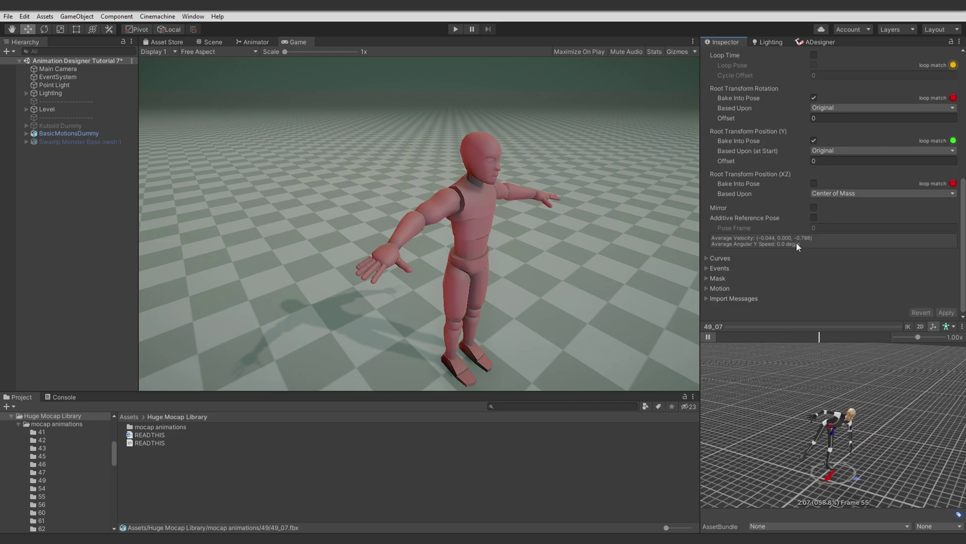
{"action": "scroll", "coordinate": [790, 246], "scroll_direction": "up", "scroll_amount": 3}
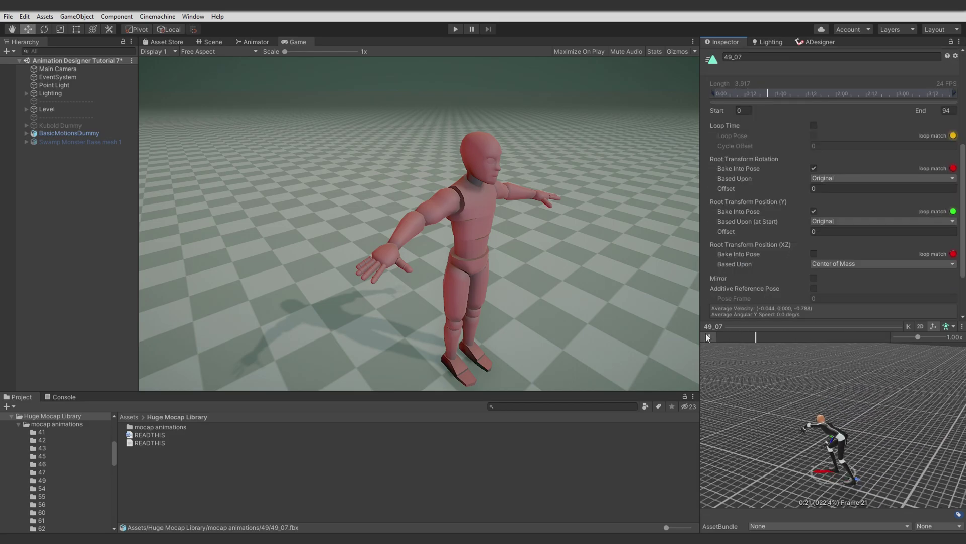
{"action": "scroll", "coordinate": [742, 257], "scroll_direction": "up", "scroll_amount": 3}
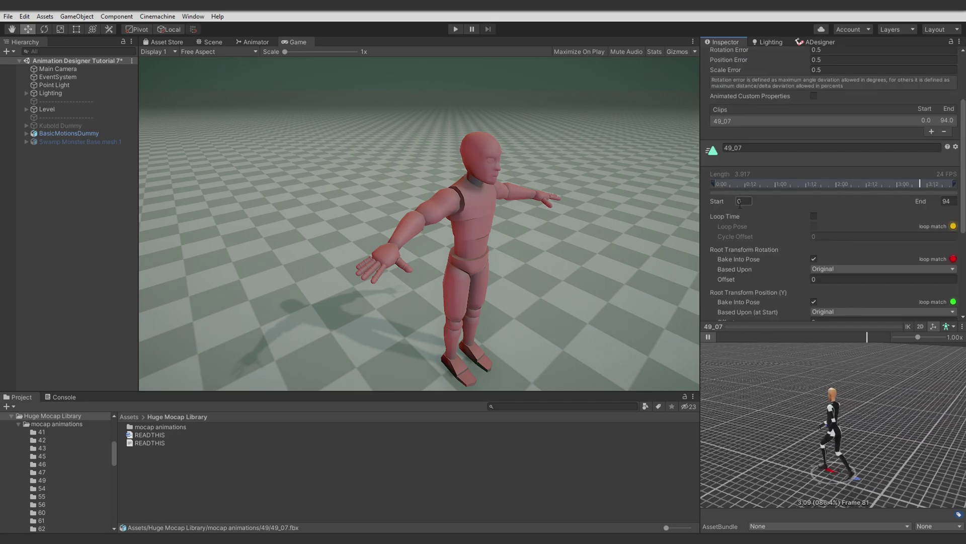
{"action": "left_click", "coordinate": [716, 337]}
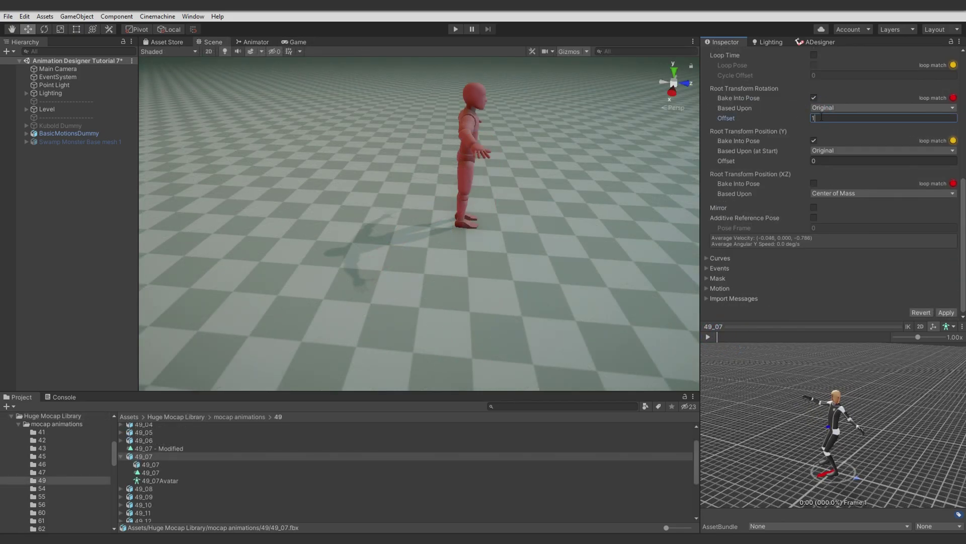
{"action": "left_click", "coordinate": [946, 311]}
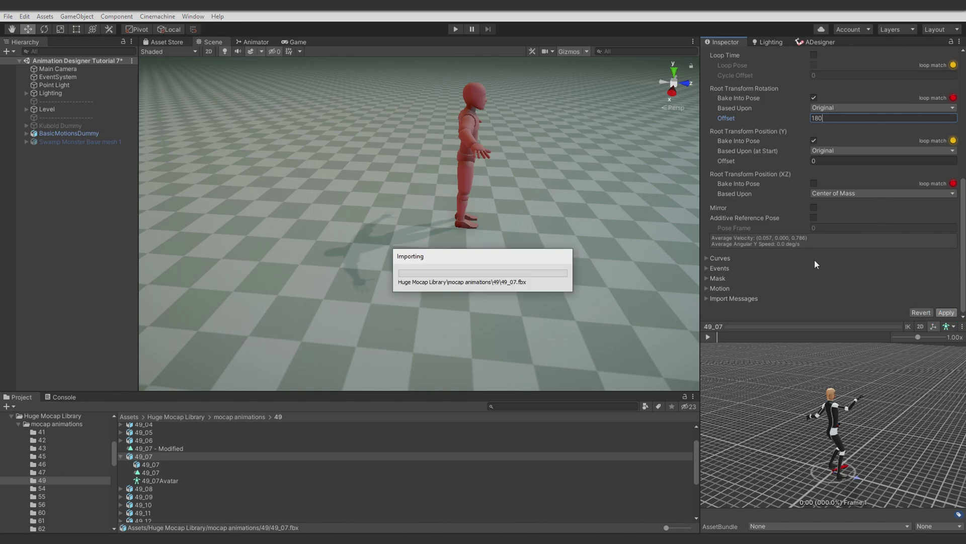
{"action": "left_click", "coordinate": [820, 40]}
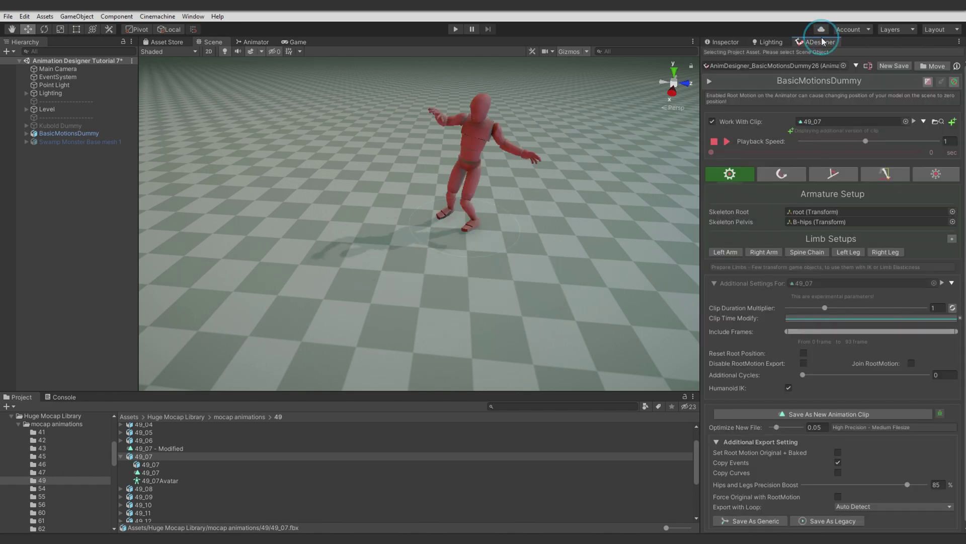
{"action": "left_click", "coordinate": [726, 141]}
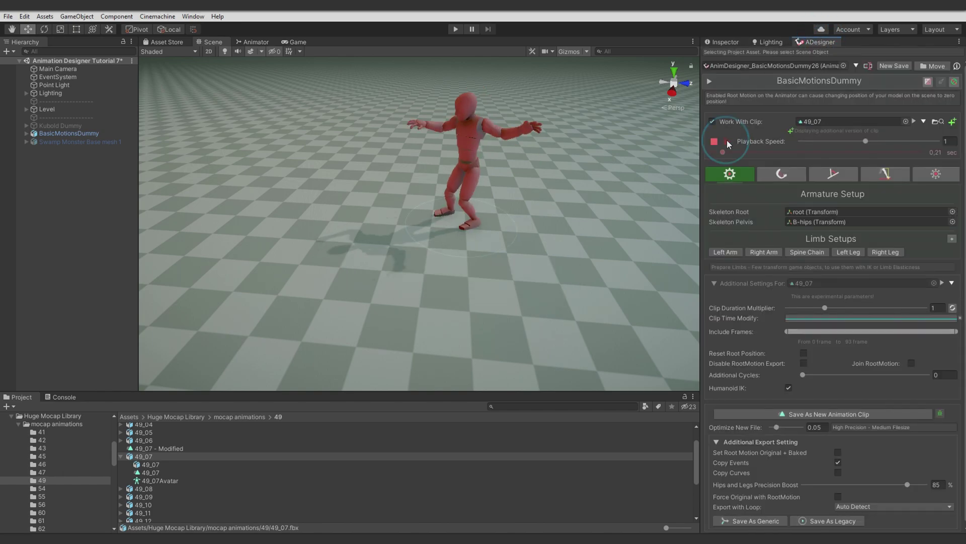
{"action": "left_click", "coordinate": [64, 133]}
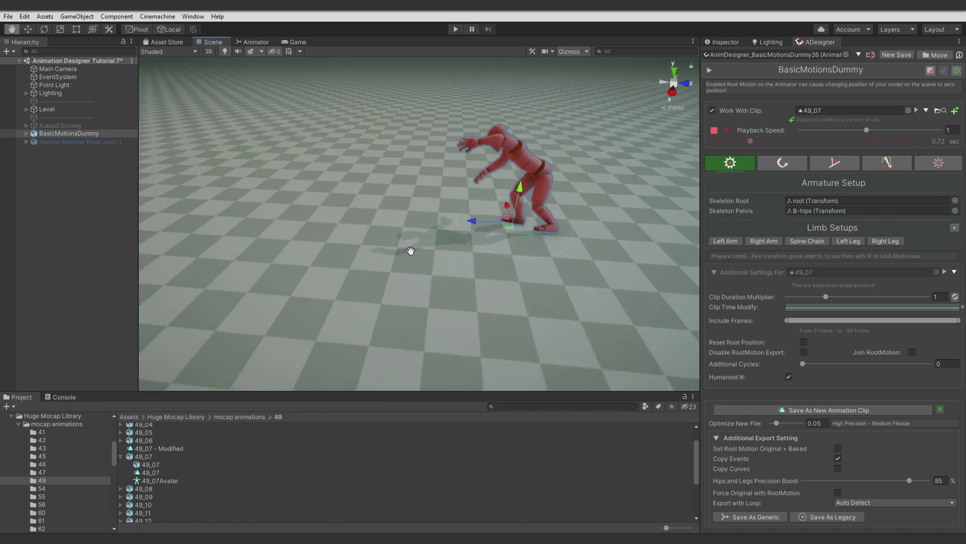
{"action": "left_click", "coordinate": [740, 156]}
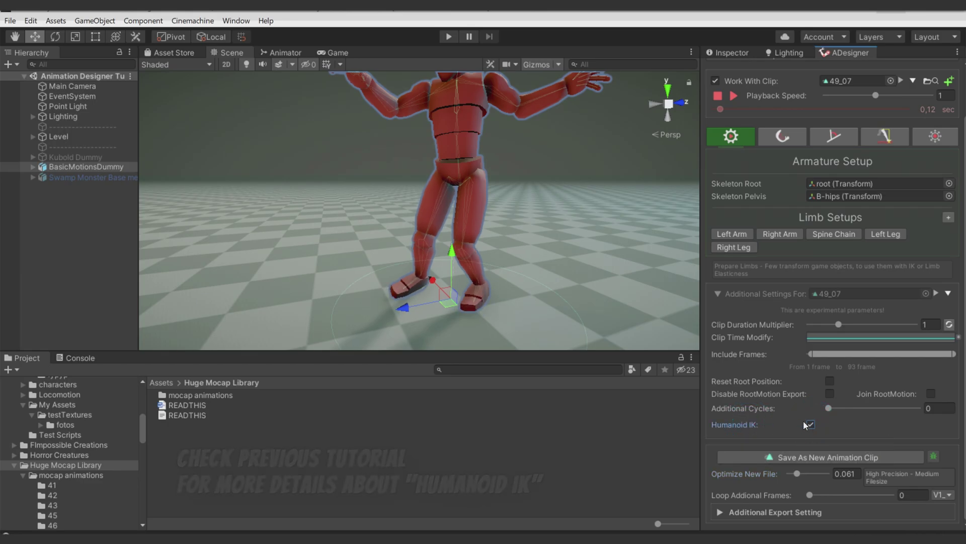
{"action": "mouse_move", "coordinate": [735, 427]}
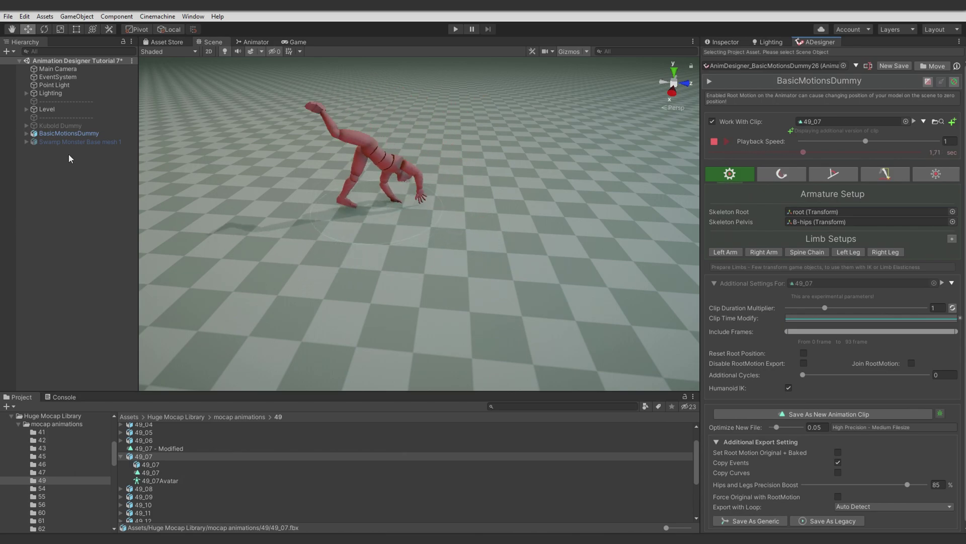
{"action": "left_click", "coordinate": [63, 133]}
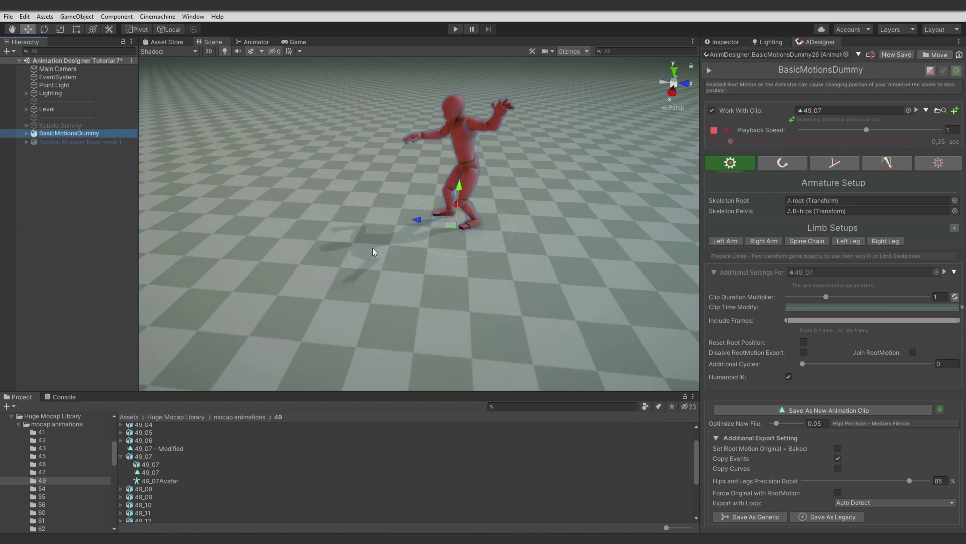
{"action": "middle_click_drag", "start_coordinate": [372, 247], "coordinate": [410, 251]}
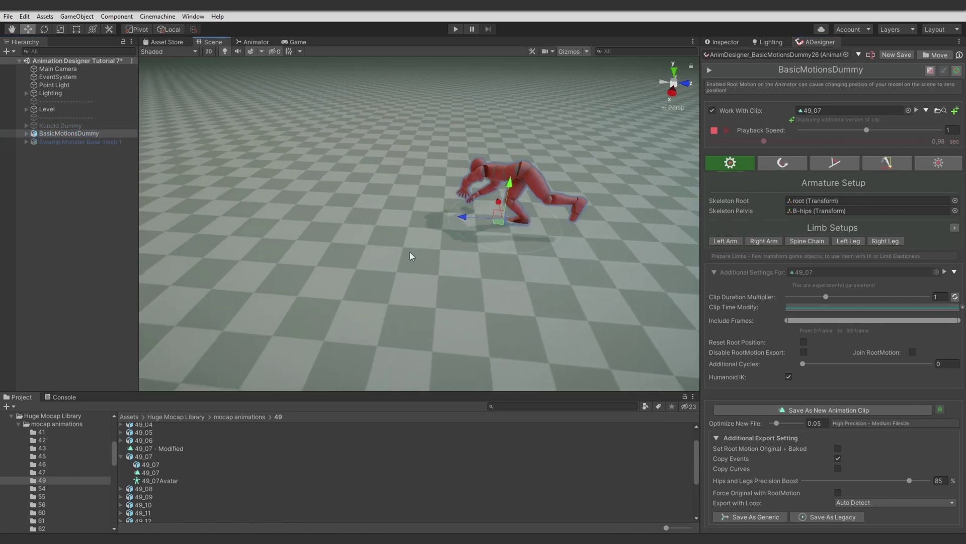
{"action": "left_click", "coordinate": [712, 131]}
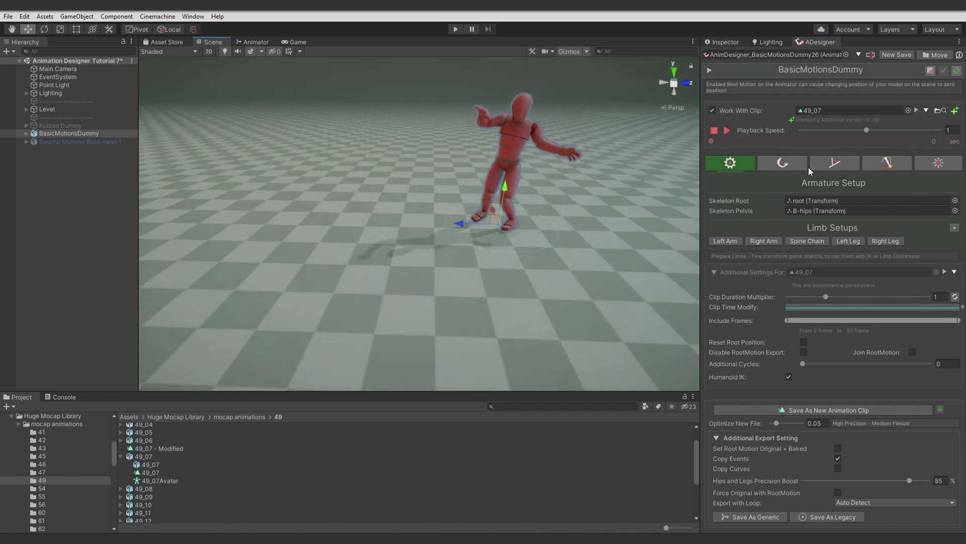
Enable left-leg IK for 49_07 with multiple foot still points
{"action": "left_click", "coordinate": [832, 163]}
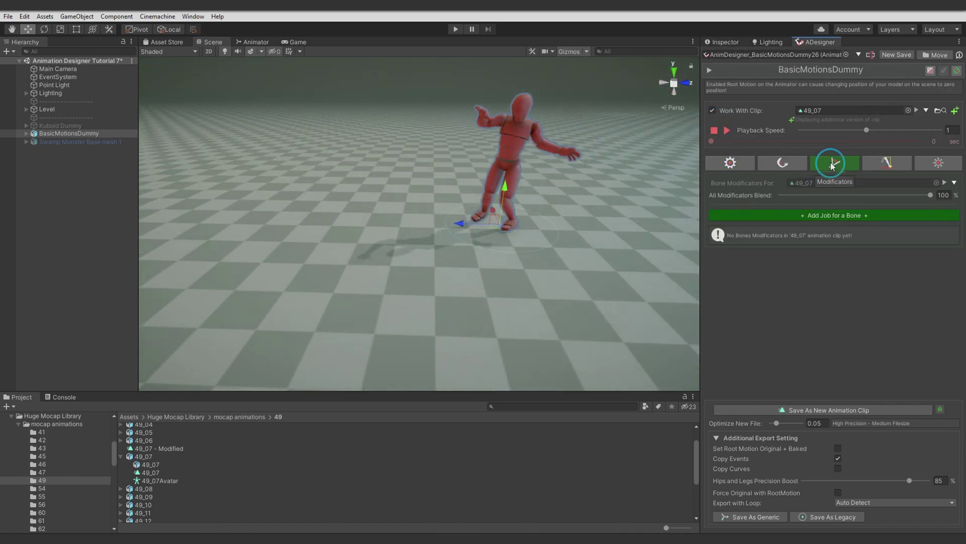
{"action": "left_click", "coordinate": [891, 163]}
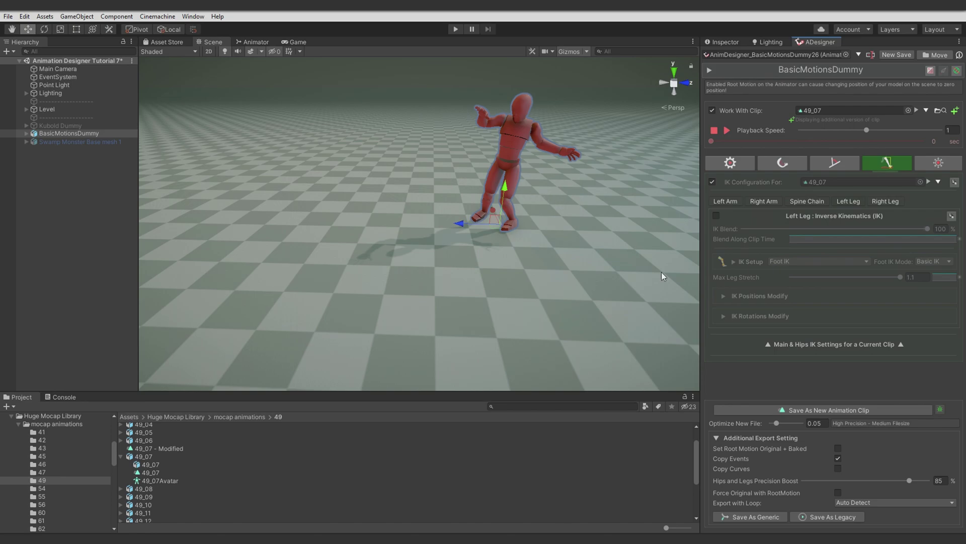
{"action": "left_click", "coordinate": [717, 216]}
{"action": "left_click", "coordinate": [760, 295]}
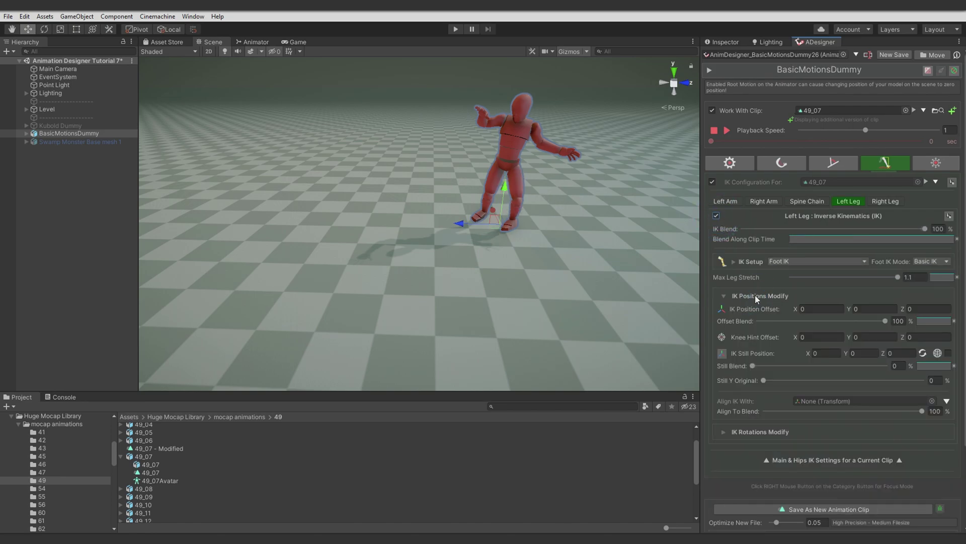
{"action": "scroll", "coordinate": [751, 295], "scroll_direction": "down", "scroll_amount": 3}
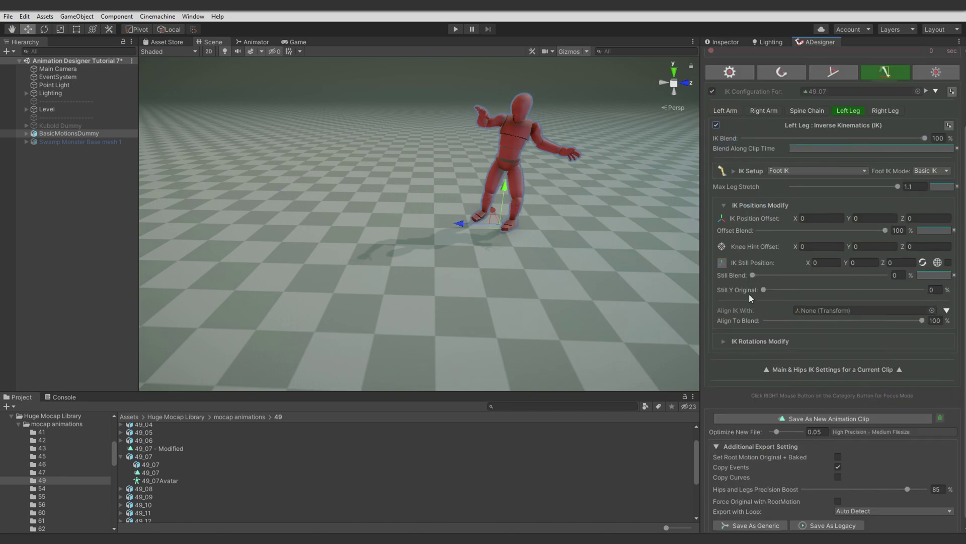
{"action": "left_click", "coordinate": [722, 262]}
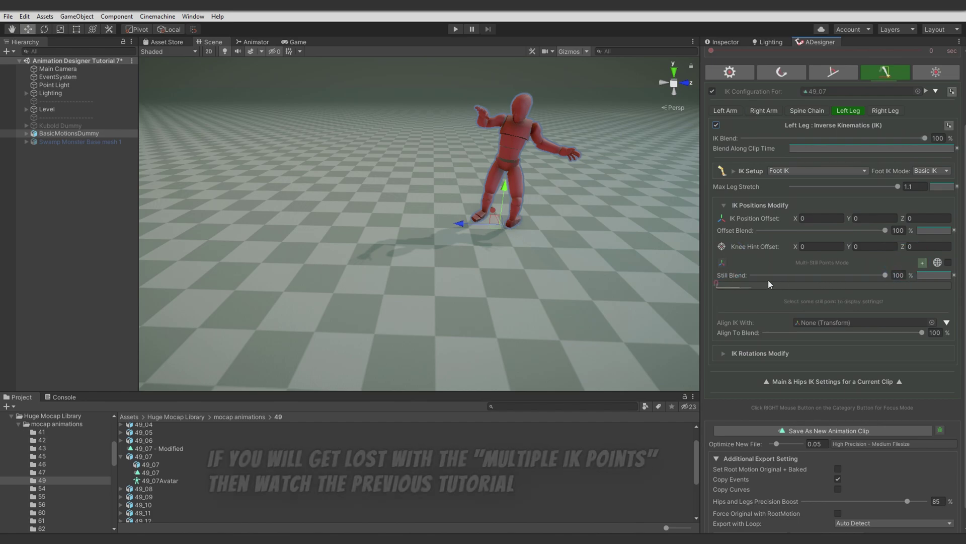
Rotate the first left-foot still point to 51.9, 146.68, 96.6
{"action": "left_click", "coordinate": [716, 283]}
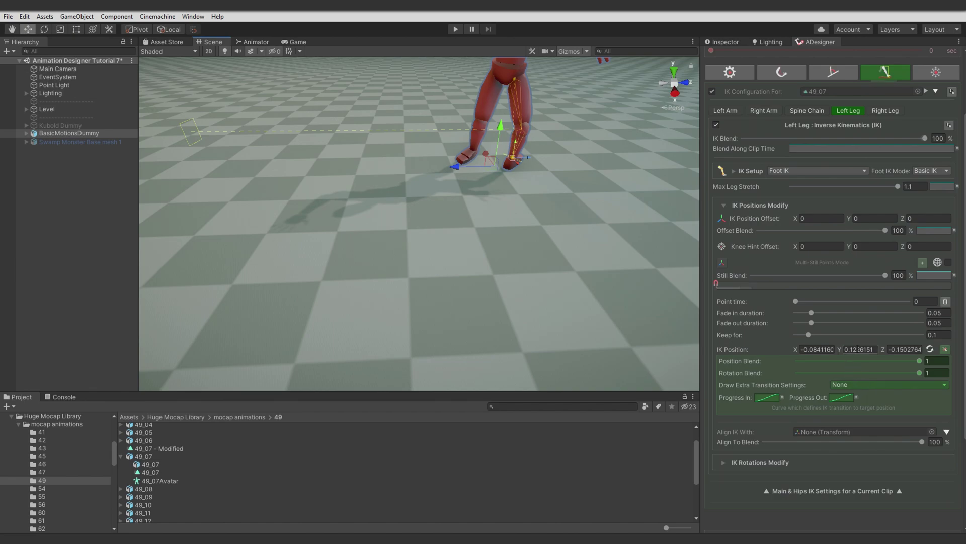
{"action": "left_click_drag", "start_coordinate": [849, 359], "coordinate": [392, 336]}
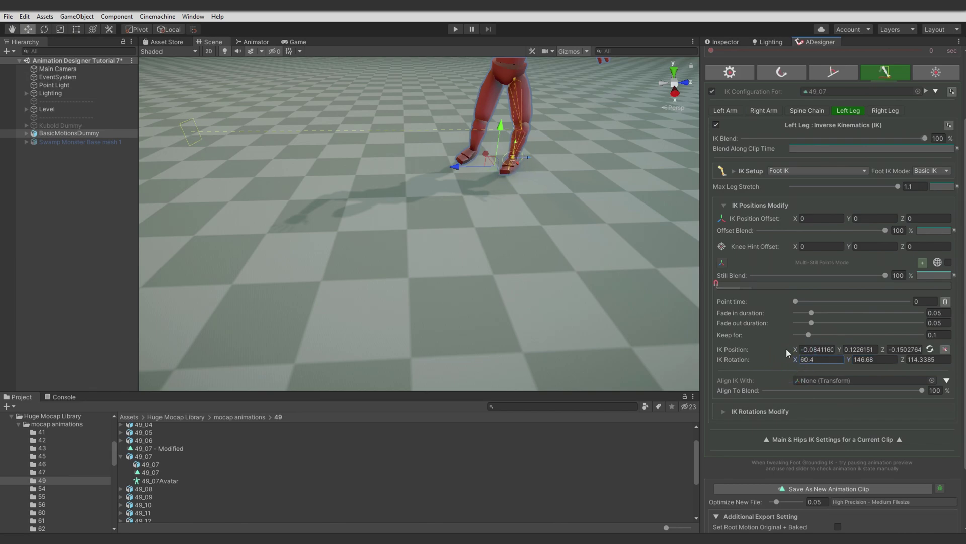
{"action": "left_click", "coordinate": [899, 358]}
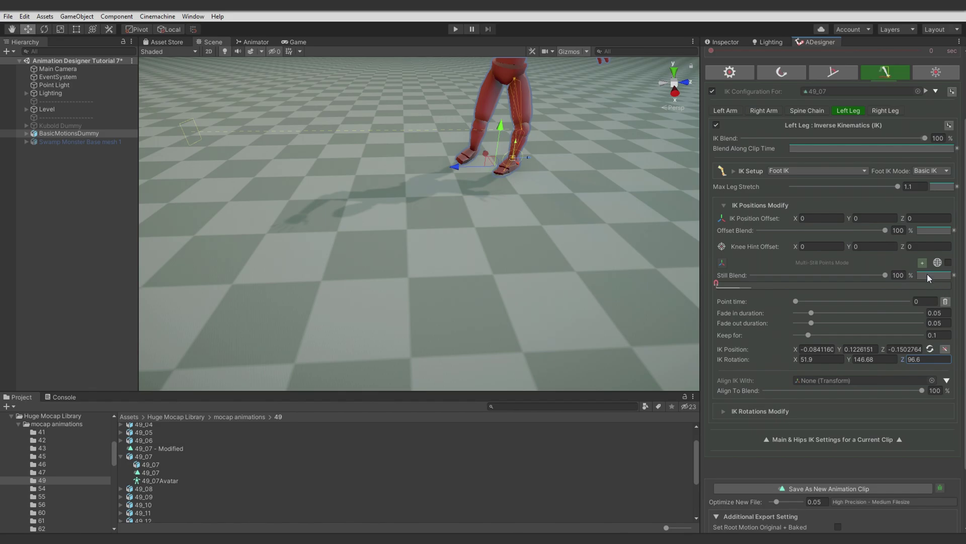
{"action": "left_click_drag", "start_coordinate": [543, 193], "coordinate": [446, 193], "text": "alt"}
Set the left knee hint to Follow Hips Rotation with a 0.05 Z offset
{"action": "left_click", "coordinate": [734, 171]}
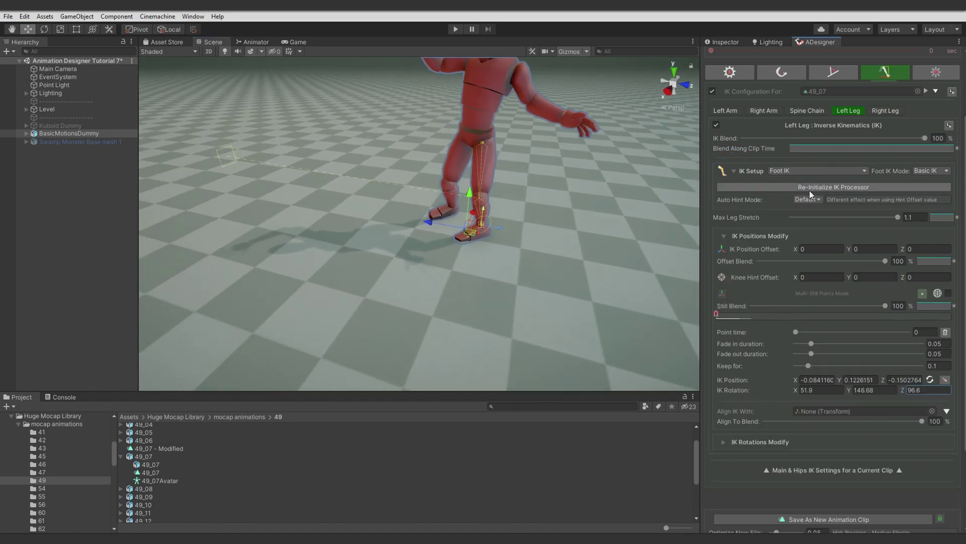
{"action": "left_click", "coordinate": [819, 225]}
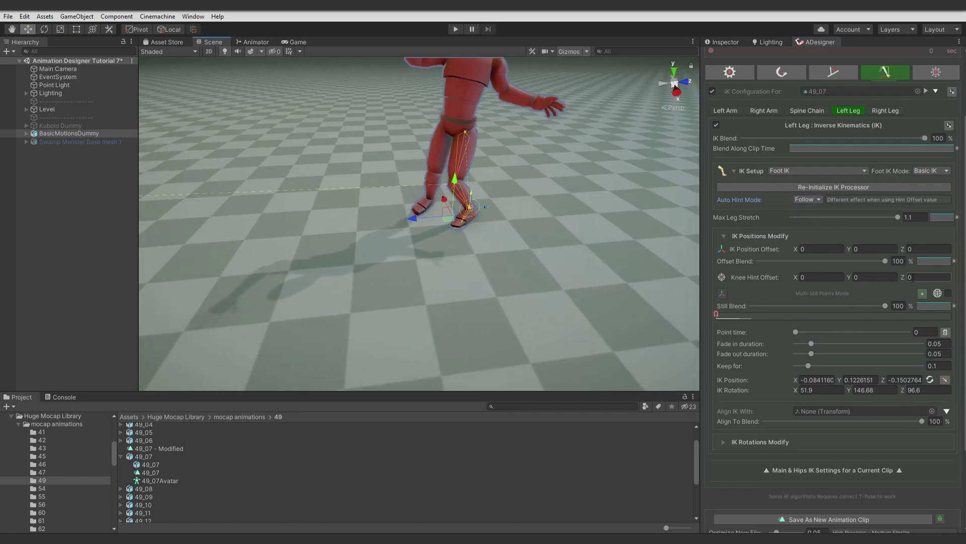
{"action": "left_click", "coordinate": [539, 275]}
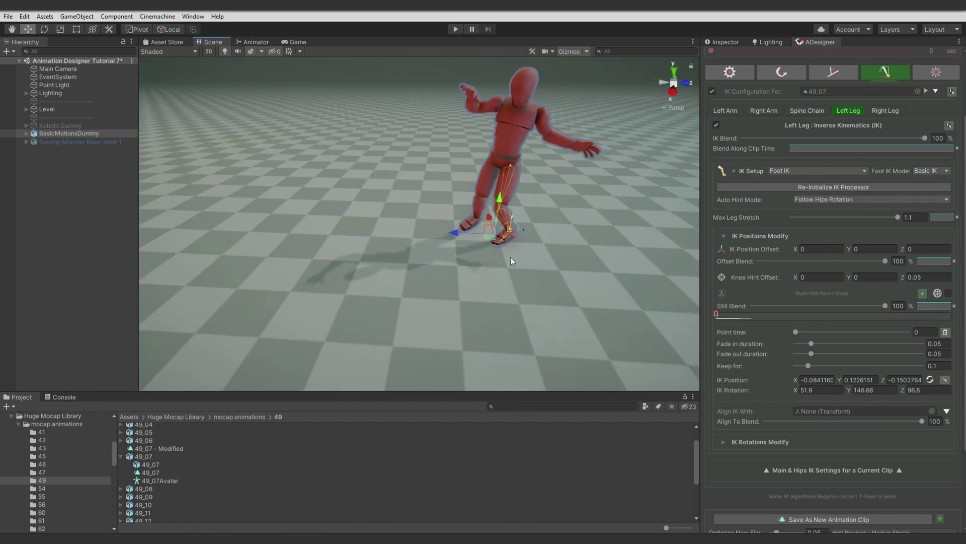
{"action": "scroll", "coordinate": [732, 128], "scroll_direction": "up", "scroll_amount": 2}
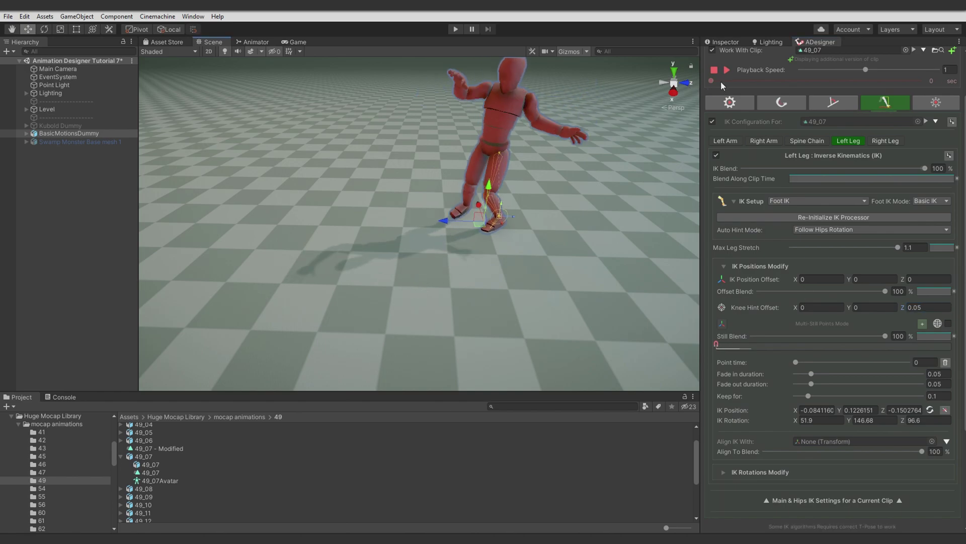
{"action": "scroll", "coordinate": [793, 332], "scroll_direction": "down", "scroll_amount": 2}
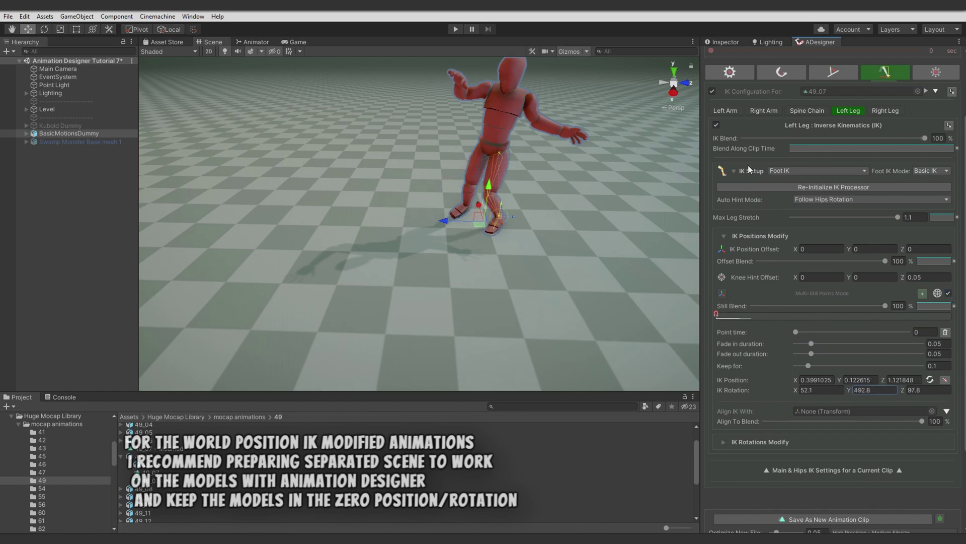
Extend the hold of the left-foot still point at 0.4668 to 0.224
{"action": "scroll", "coordinate": [730, 156], "scroll_direction": "up", "scroll_amount": 4}
{"action": "left_click_drag", "start_coordinate": [721, 113], "coordinate": [754, 113]}
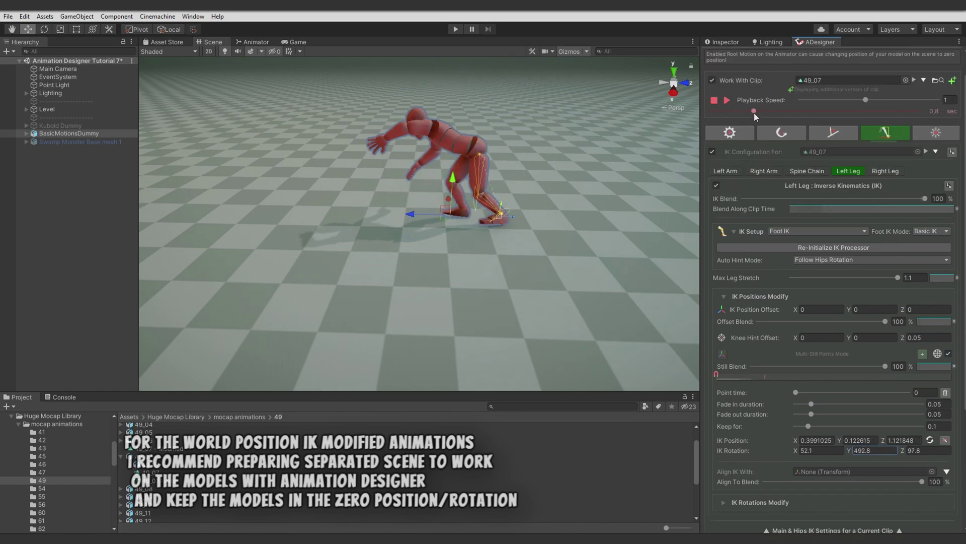
{"action": "scroll", "coordinate": [746, 342], "scroll_direction": "down", "scroll_amount": 4}
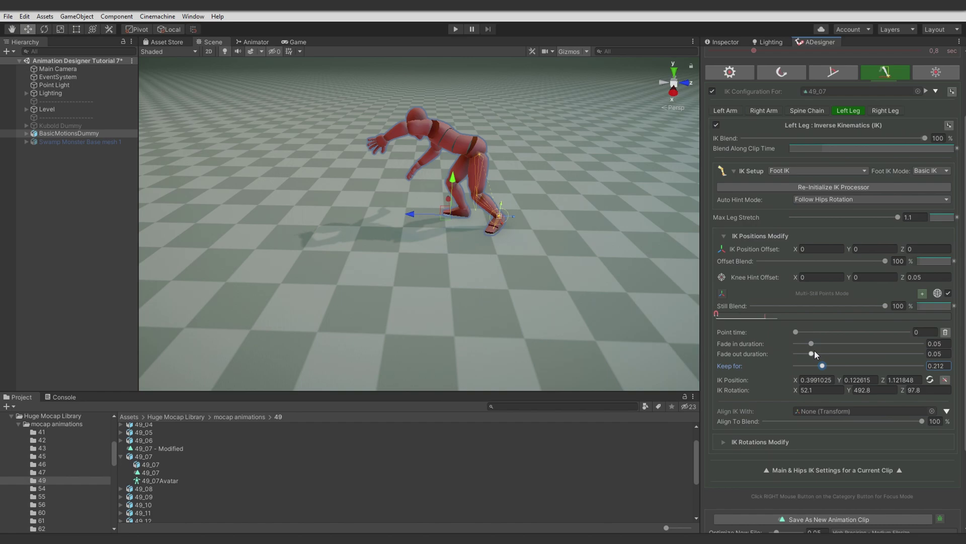
{"action": "left_click_drag", "start_coordinate": [766, 313], "coordinate": [827, 310]}
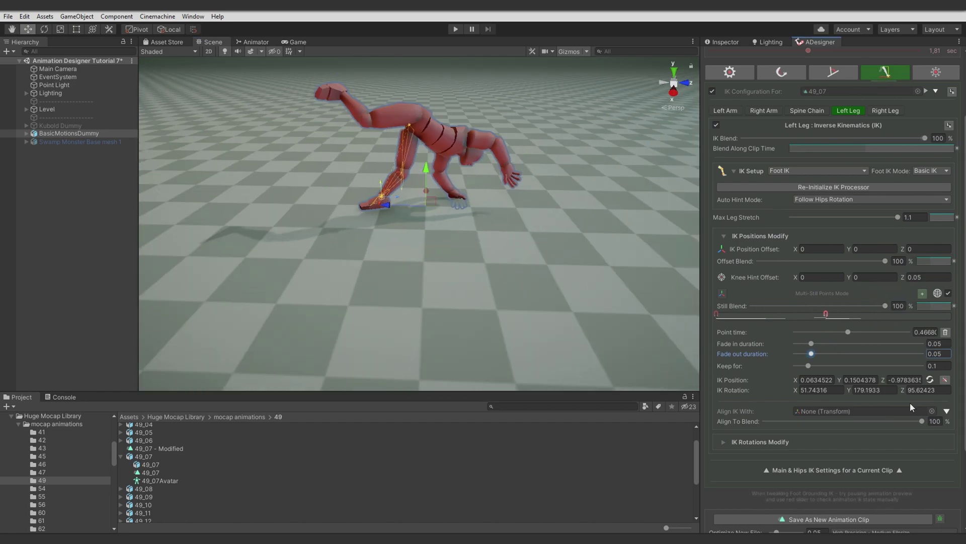
{"action": "left_click", "coordinate": [831, 361]}
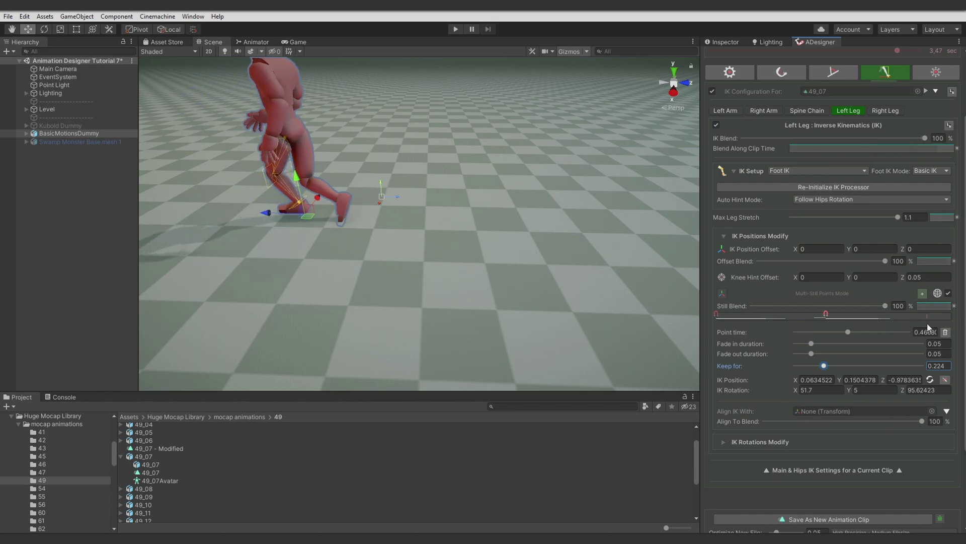
Extend the hold of the left-foot still point at 0.8394 to 0.204
{"action": "mouse_move", "coordinate": [927, 323]}
{"action": "left_mouse_down"}
{"action": "mouse_move", "coordinate": [900, 325]}
{"action": "mouse_move", "coordinate": [914, 324]}
{"action": "left_mouse_up"}
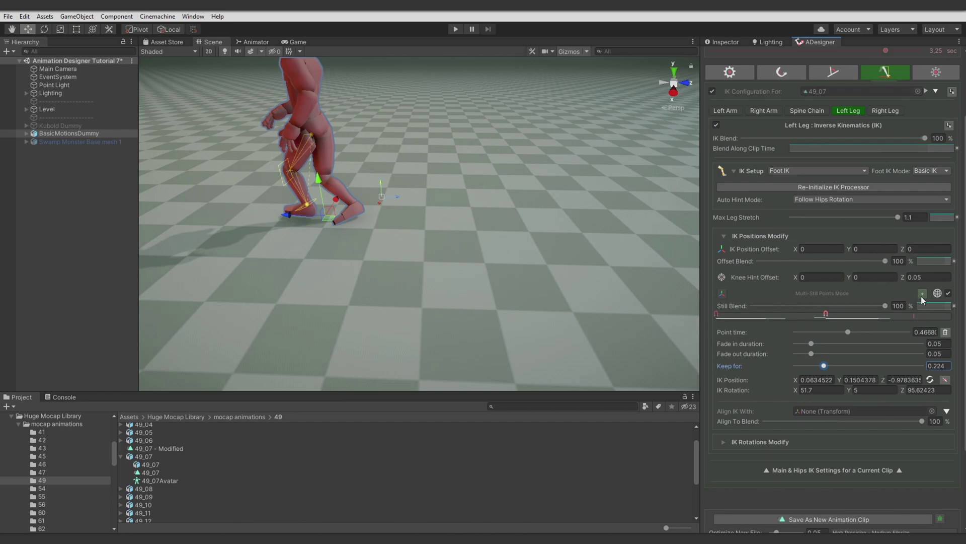
{"action": "left_click", "coordinate": [914, 313]}
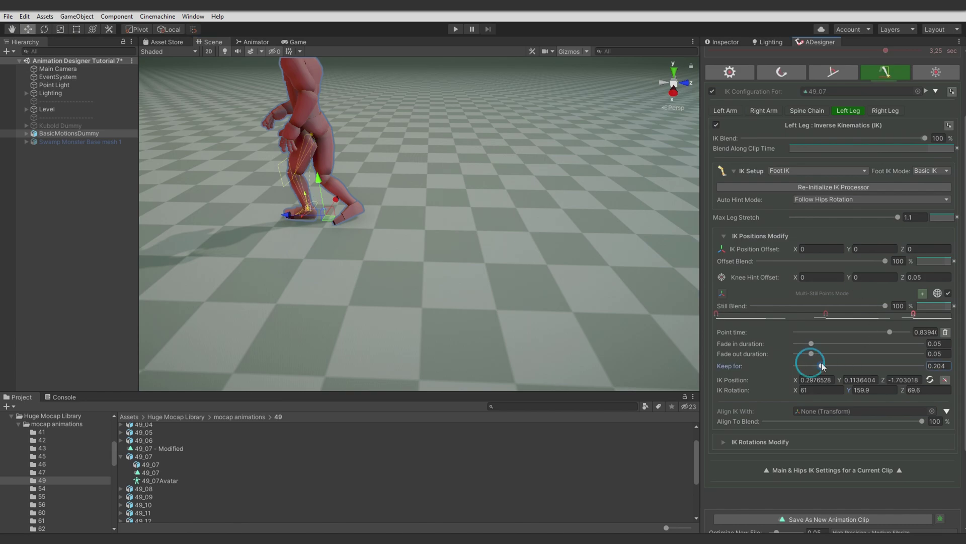
{"action": "mouse_move", "coordinate": [890, 317]}
{"action": "left_mouse_down"}
{"action": "mouse_move", "coordinate": [919, 315]}
{"action": "mouse_move", "coordinate": [750, 298]}
{"action": "mouse_move", "coordinate": [849, 295]}
{"action": "mouse_move", "coordinate": [714, 282]}
{"action": "left_mouse_up"}
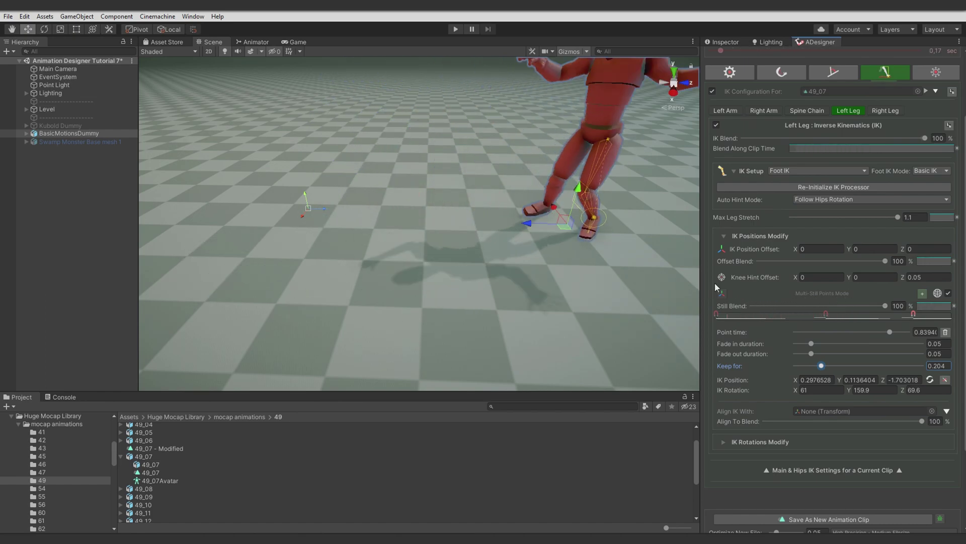
{"action": "left_click_drag", "start_coordinate": [794, 285], "coordinate": [863, 310]}
{"action": "left_click_drag", "start_coordinate": [484, 221], "coordinate": [687, 281], "text": "alt"}
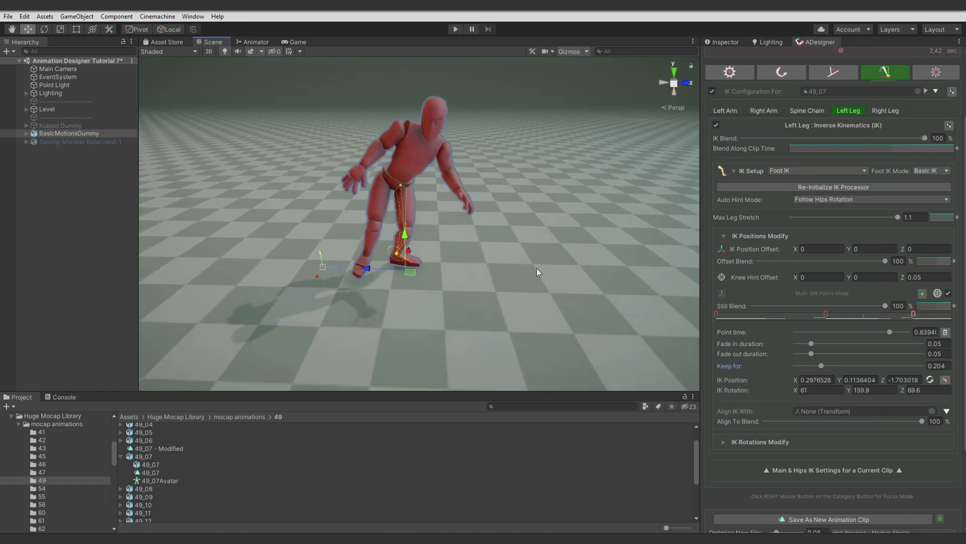
Enable right-leg IK and expand its IK Positions Modify settings
{"action": "scroll", "coordinate": [806, 191], "scroll_direction": "up", "scroll_amount": 2}
{"action": "left_click", "coordinate": [885, 138]}
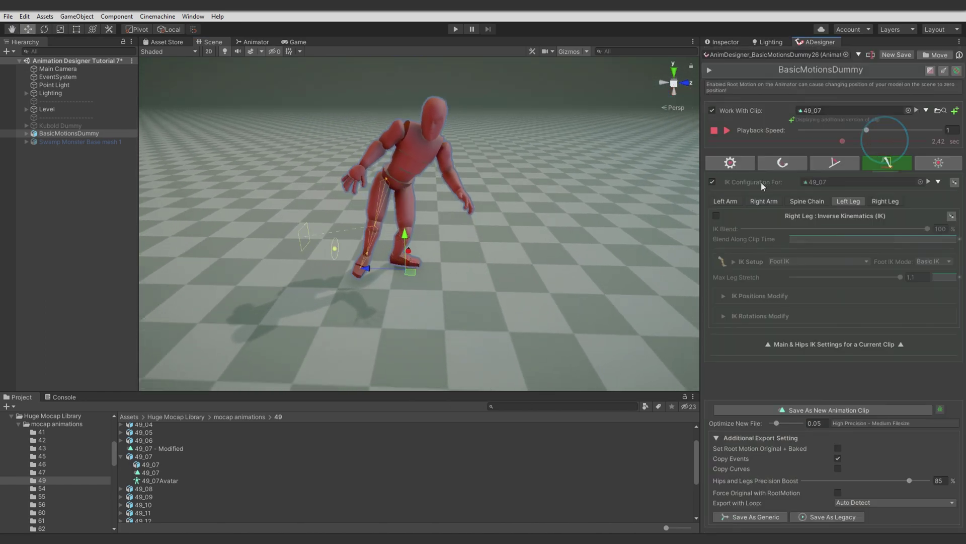
{"action": "left_click", "coordinate": [717, 215]}
{"action": "scroll", "coordinate": [453, 262], "scroll_direction": "up", "scroll_amount": 3}
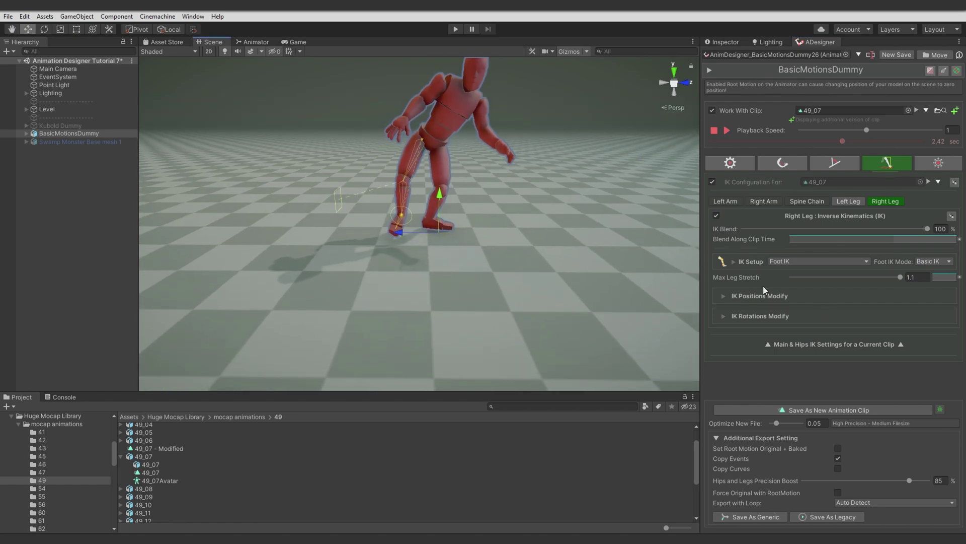
{"action": "left_click", "coordinate": [764, 293]}
{"action": "scroll", "coordinate": [790, 322], "scroll_direction": "down", "scroll_amount": 3}
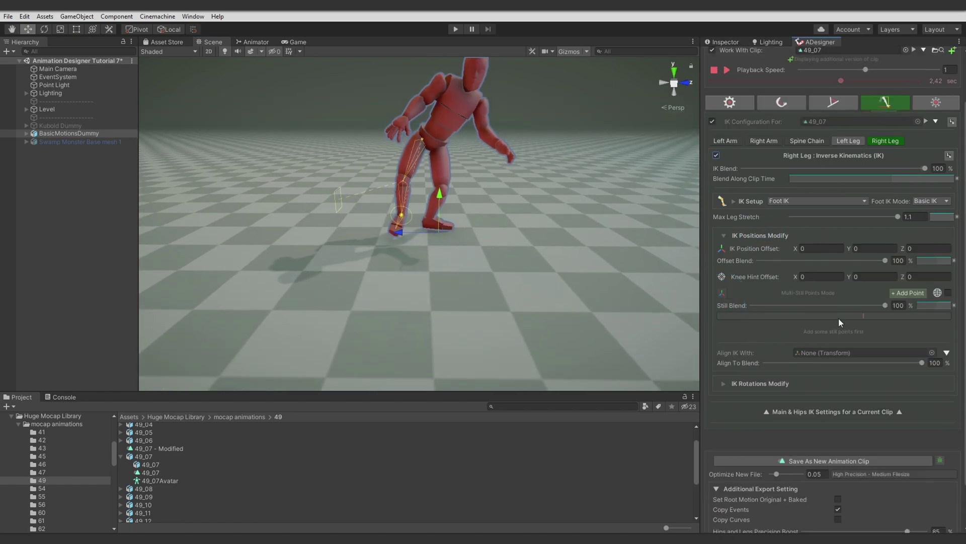
{"action": "left_click_drag", "start_coordinate": [564, 247], "coordinate": [607, 244], "text": "alt"}
Add a right-foot still point near the clip start, holding 0.236 with 0.054 fade-out
{"action": "left_click", "coordinate": [718, 315]}
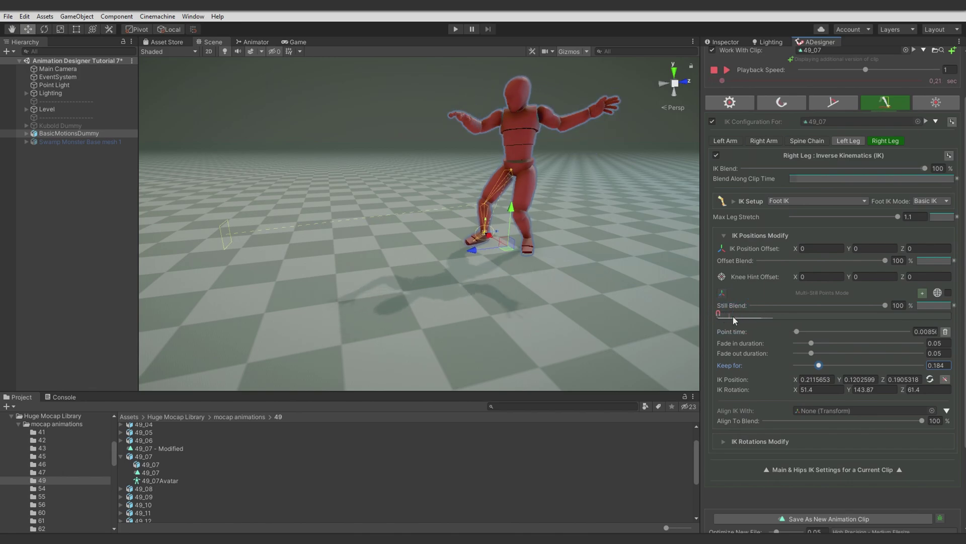
{"action": "left_click", "coordinate": [948, 292]}
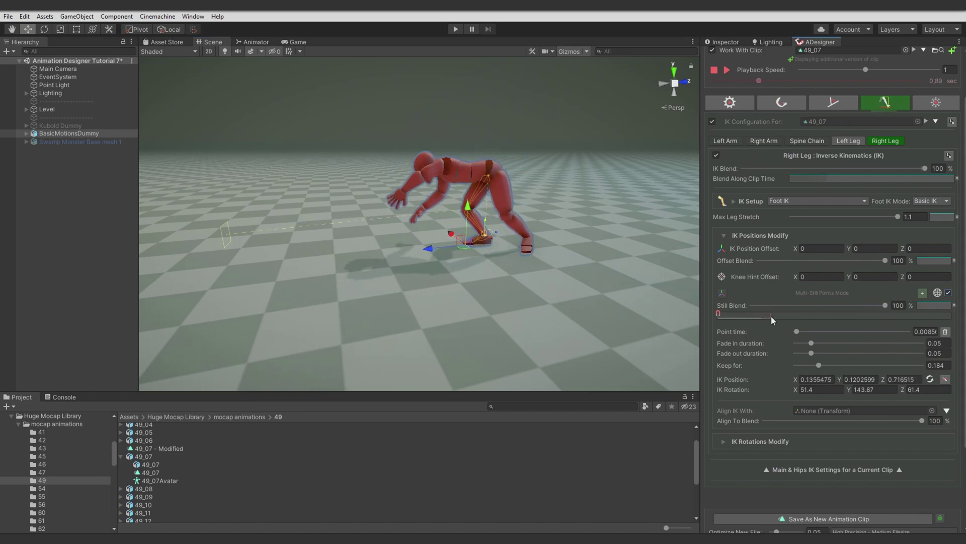
{"action": "left_click_drag", "start_coordinate": [777, 315], "coordinate": [787, 316]}
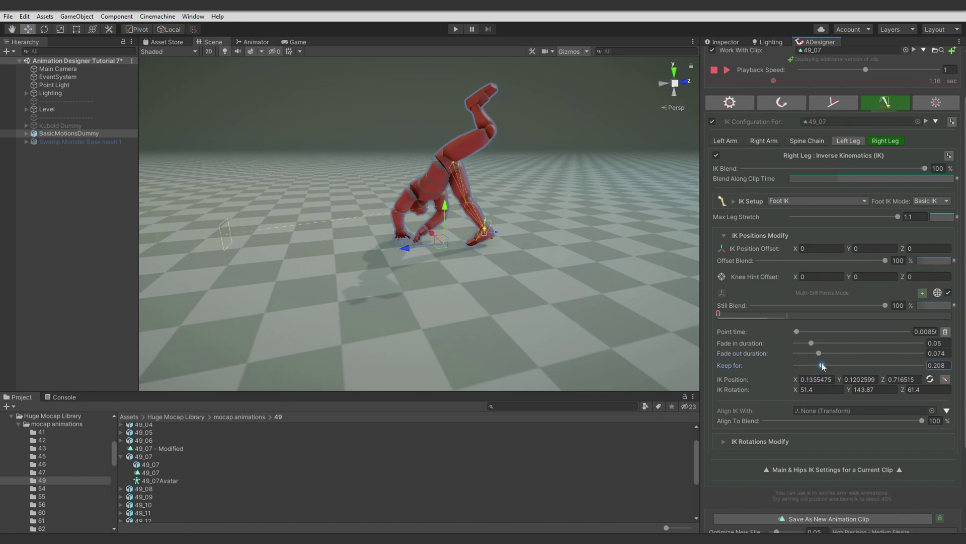
{"action": "mouse_move", "coordinate": [788, 316]}
{"action": "left_mouse_down"}
{"action": "mouse_move", "coordinate": [758, 313]}
{"action": "mouse_move", "coordinate": [781, 315]}
{"action": "left_mouse_up"}
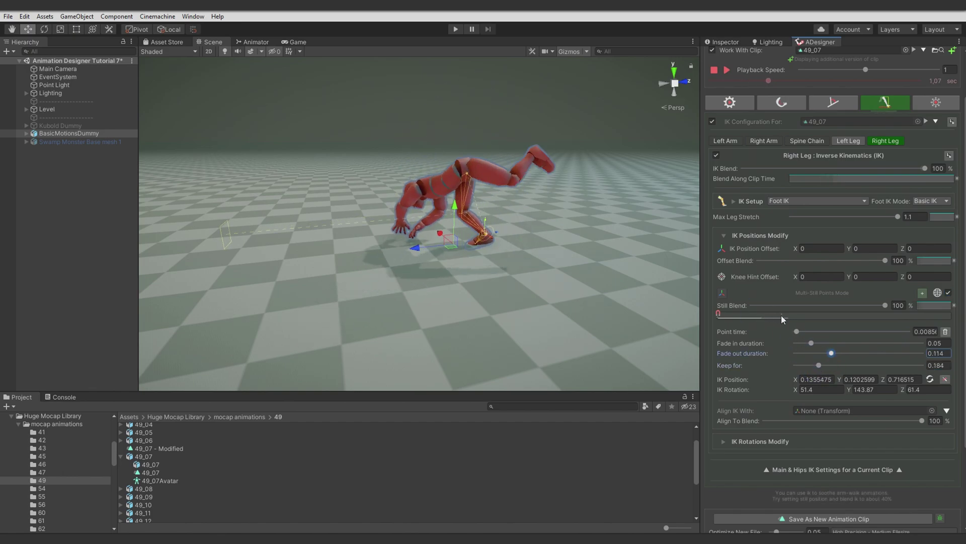
{"action": "left_click_drag", "start_coordinate": [828, 354], "coordinate": [812, 353]}
{"action": "left_click_drag", "start_coordinate": [779, 313], "coordinate": [888, 349]}
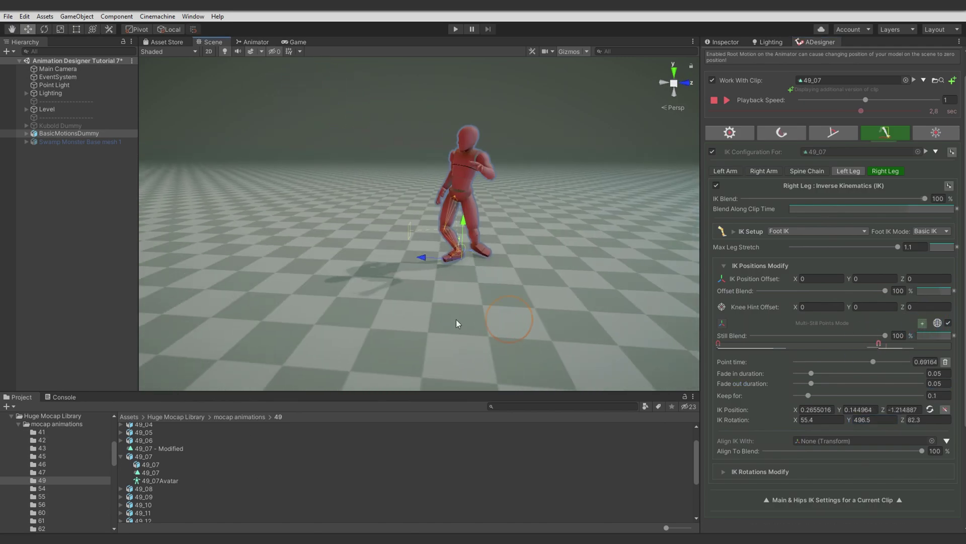
Set the right foot's still point at 0.69164 to hold for 0.124
{"action": "left_click_drag", "start_coordinate": [816, 395], "coordinate": [823, 395]}
{"action": "mouse_move", "coordinate": [886, 343]}
{"action": "left_mouse_down"}
{"action": "mouse_move", "coordinate": [928, 345]}
{"action": "mouse_move", "coordinate": [918, 347]}
{"action": "left_mouse_up"}
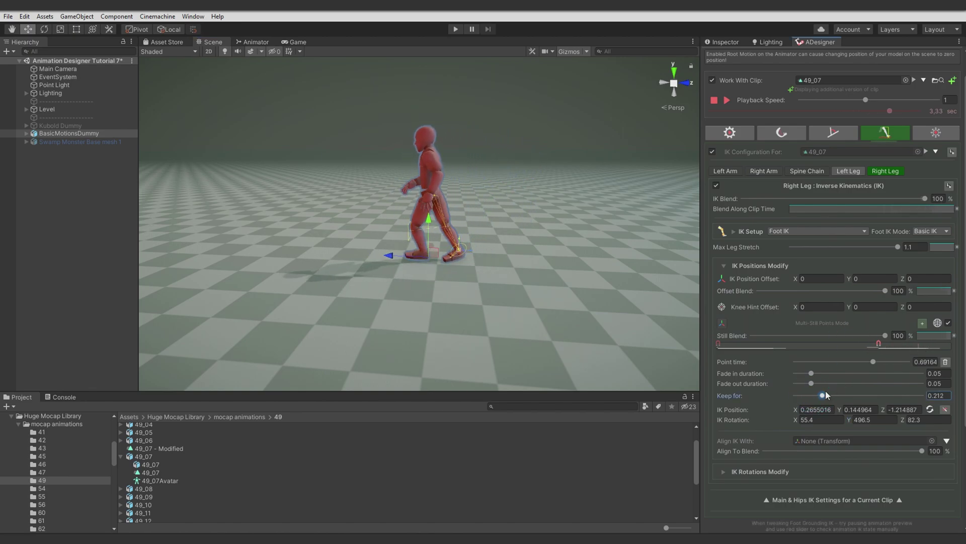
{"action": "left_click_drag", "start_coordinate": [822, 395], "coordinate": [811, 395]}
{"action": "left_click_drag", "start_coordinate": [900, 347], "coordinate": [961, 362]}
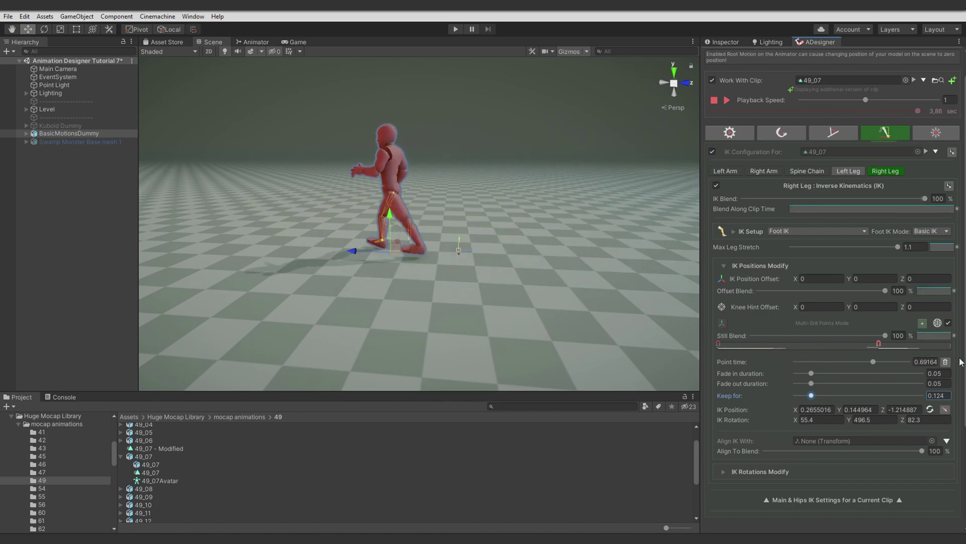
Review the left foot's third still point and replay the clip from the start
{"action": "scroll", "coordinate": [881, 312], "scroll_direction": "up", "scroll_amount": 2}
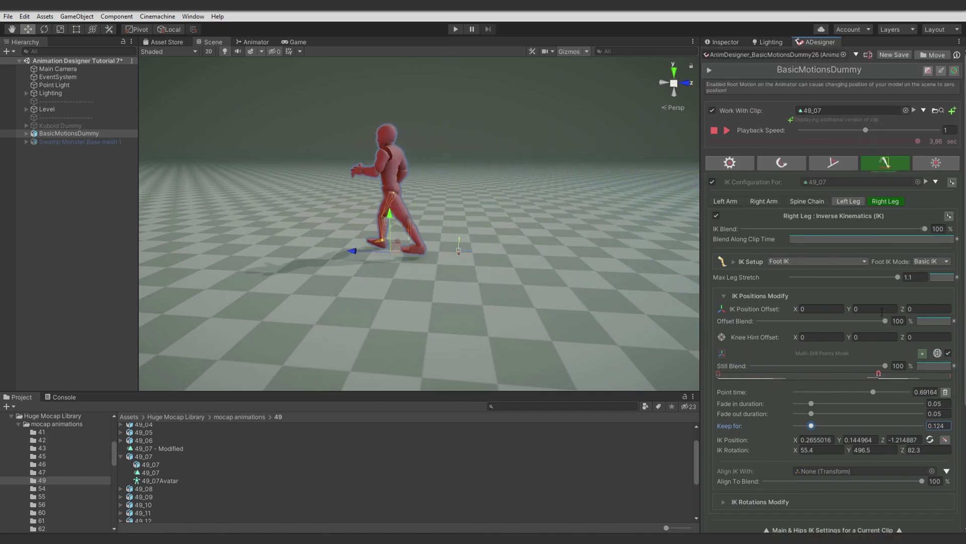
{"action": "left_click", "coordinate": [851, 201]}
{"action": "left_click", "coordinate": [913, 405]}
{"action": "scroll", "coordinate": [896, 353], "scroll_direction": "down", "scroll_amount": 3}
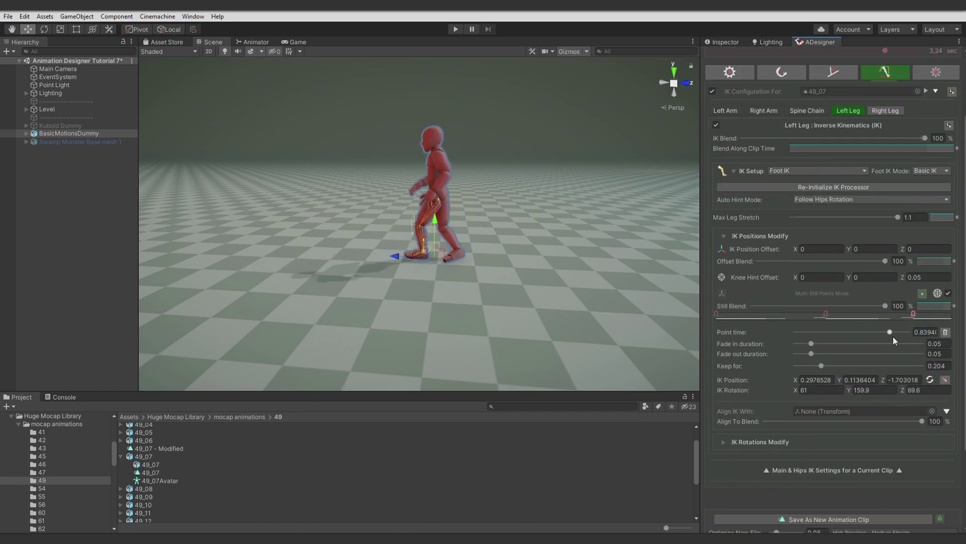
{"action": "left_click_drag", "start_coordinate": [931, 318], "coordinate": [944, 318]}
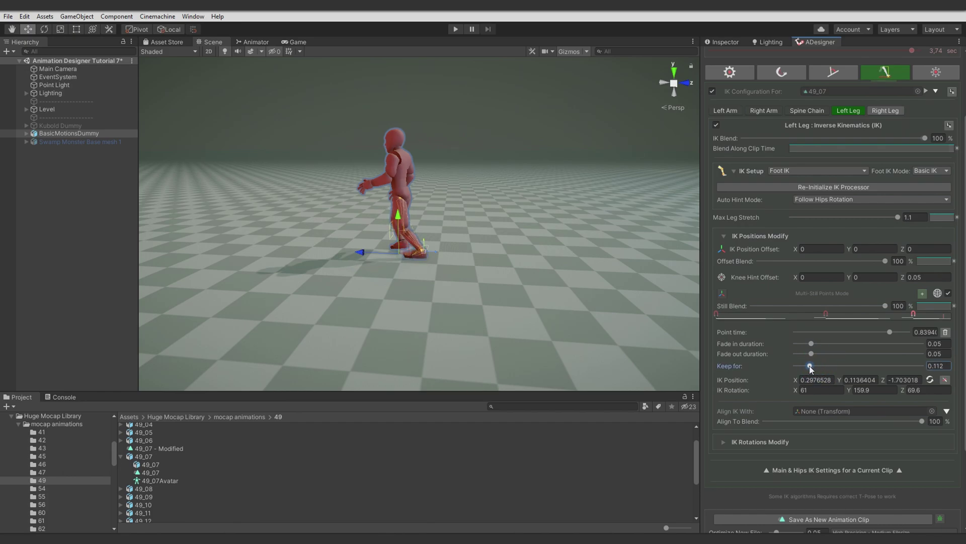
{"action": "scroll", "coordinate": [772, 170], "scroll_direction": "up", "scroll_amount": 3}
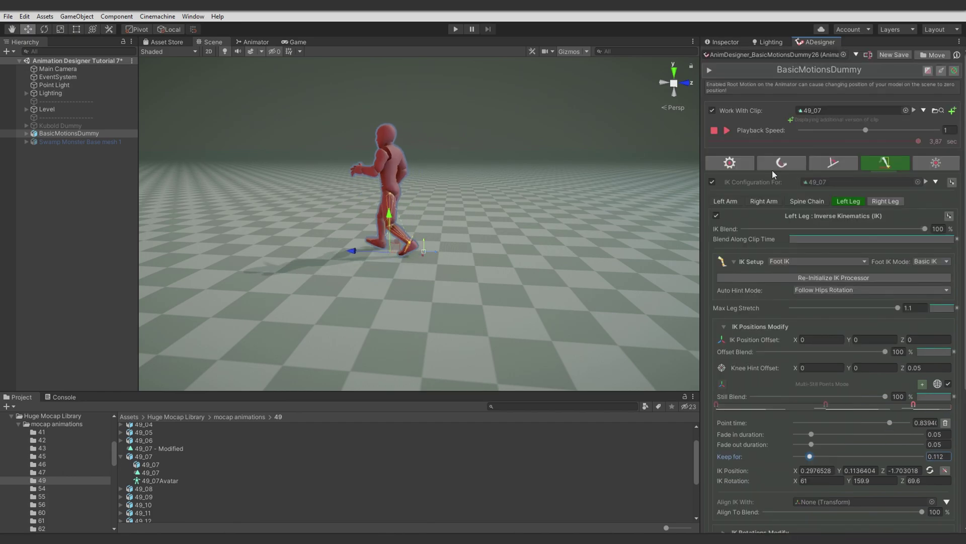
{"action": "left_click", "coordinate": [728, 132]}
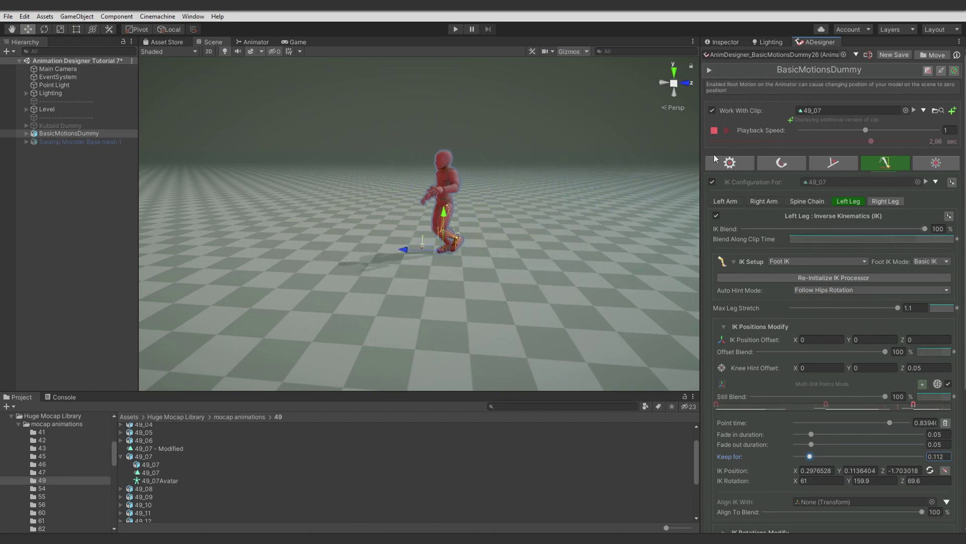
Compare against the original, re-enable the edits, and view the dummy's handstand up close
{"action": "left_click", "coordinate": [712, 111]}
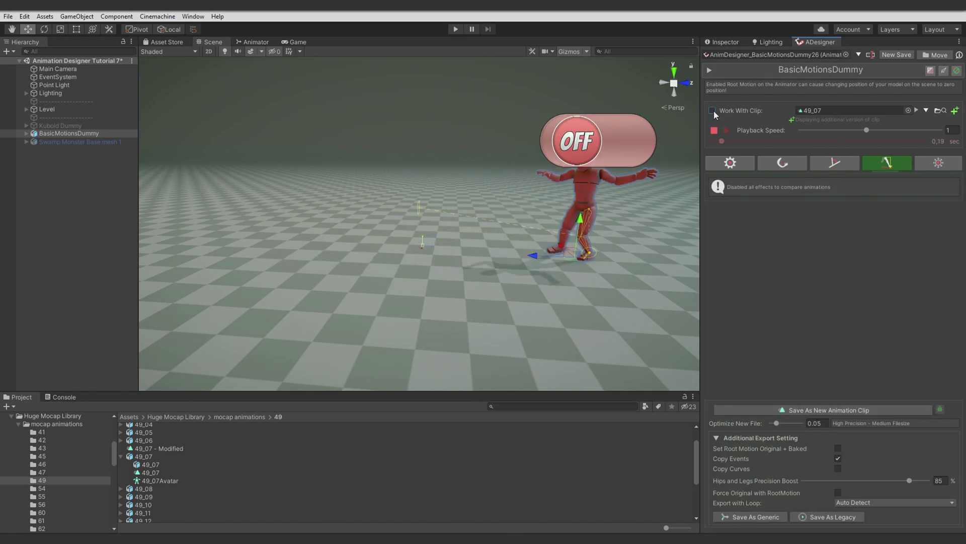
{"action": "left_click", "coordinate": [713, 110]}
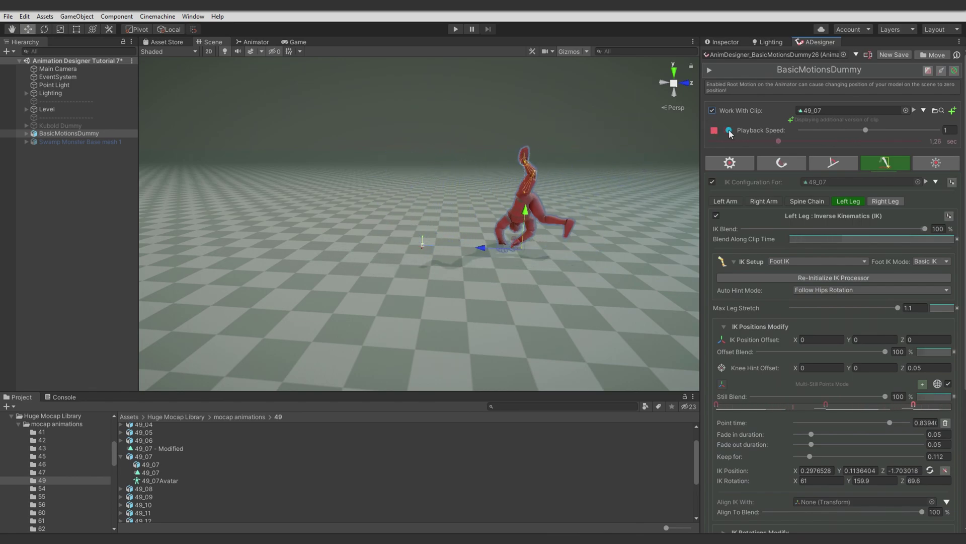
{"action": "left_click", "coordinate": [730, 141]}
{"action": "left_click_drag", "start_coordinate": [730, 141], "coordinate": [786, 143]}
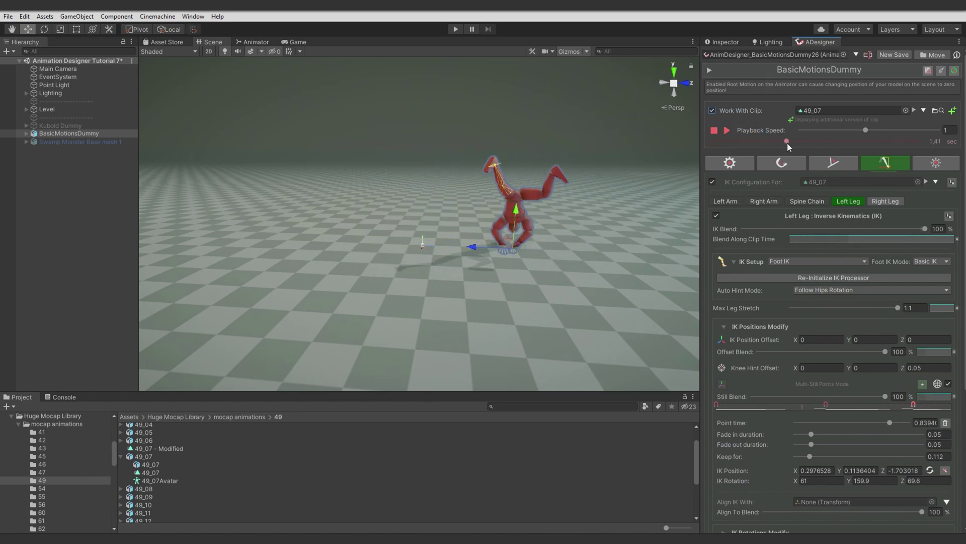
{"action": "left_click_drag", "start_coordinate": [542, 271], "coordinate": [744, 270], "text": "alt"}
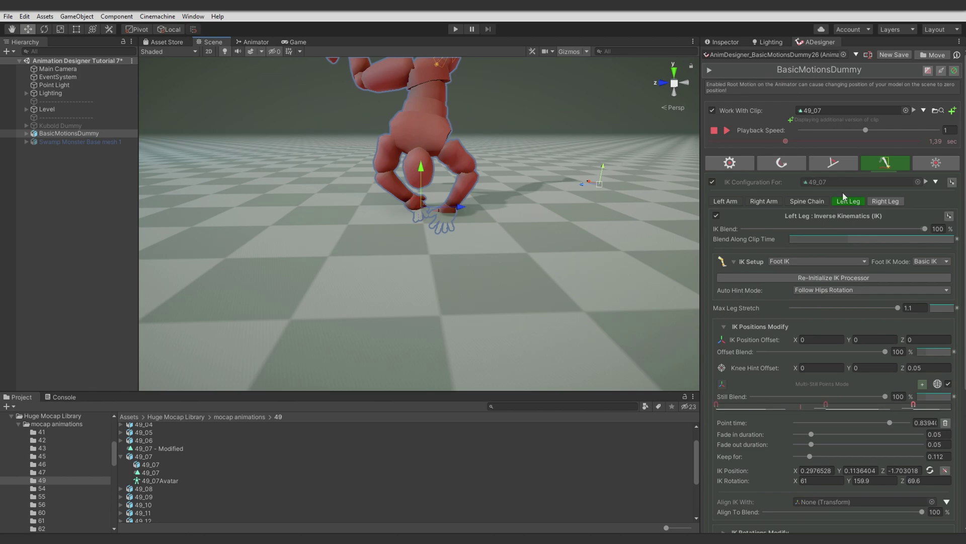
Enable left-arm IK with multiple still points
{"action": "left_click", "coordinate": [724, 201]}
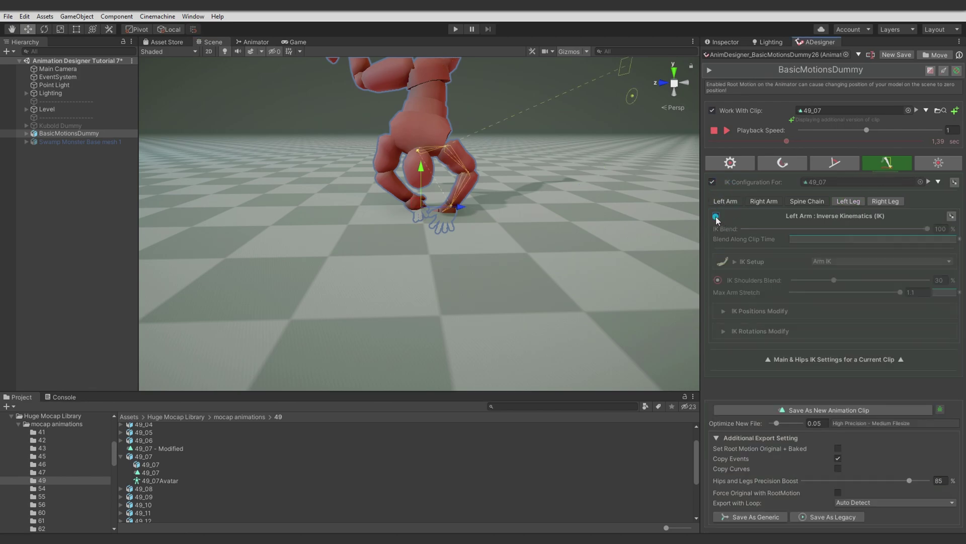
{"action": "left_click", "coordinate": [716, 216]}
{"action": "left_click", "coordinate": [758, 310]}
{"action": "left_click", "coordinate": [723, 370]}
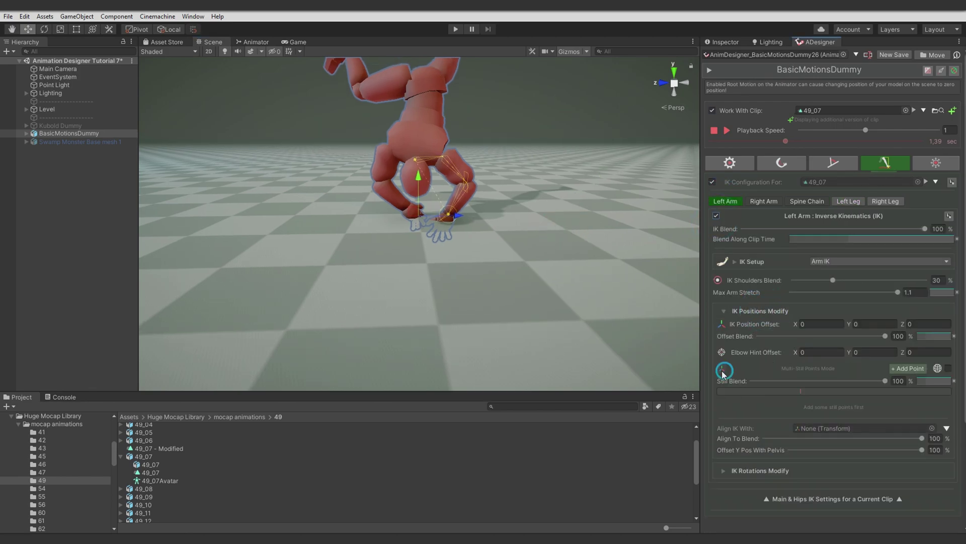
{"action": "scroll", "coordinate": [793, 336], "scroll_direction": "down", "scroll_amount": 3}
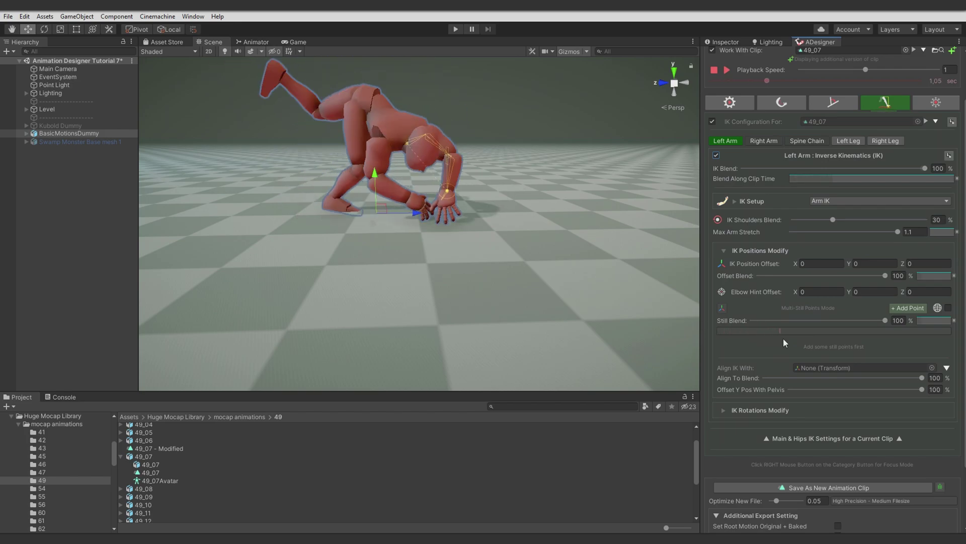
Add a left-hand still point at 0.32762 holding 0.152, with Z rotation 36.8
{"action": "left_click", "coordinate": [899, 308]}
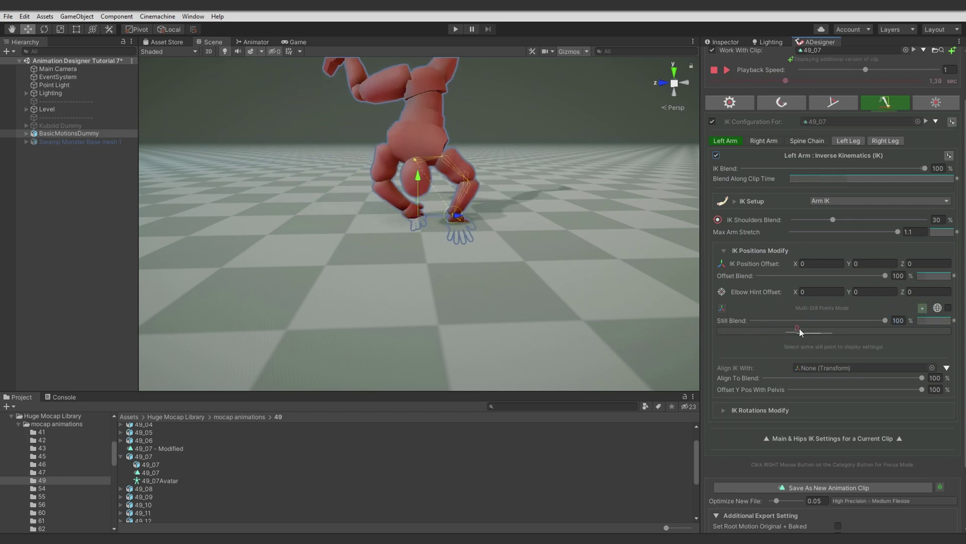
{"action": "left_click", "coordinate": [798, 330]}
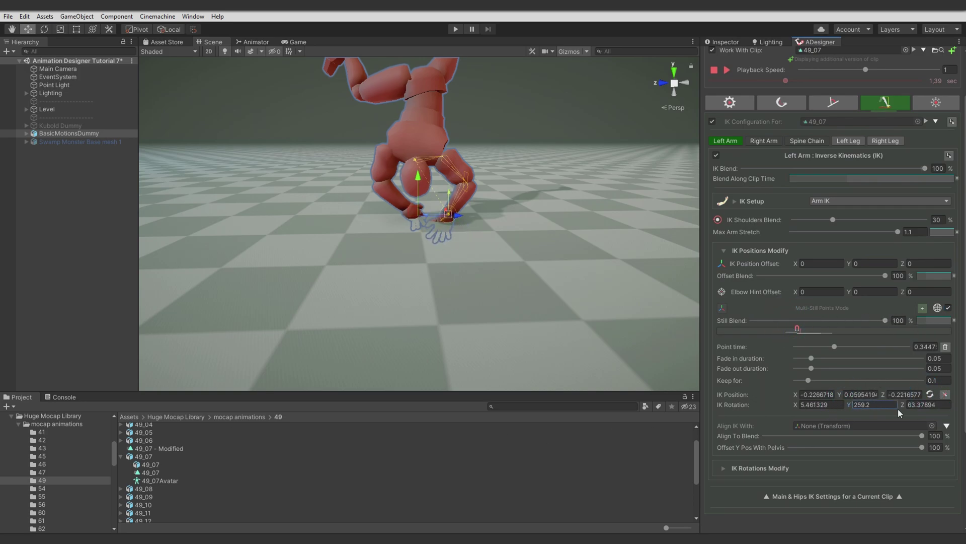
{"action": "key", "text": "Tab"}
{"action": "type", "text": "36.8"}
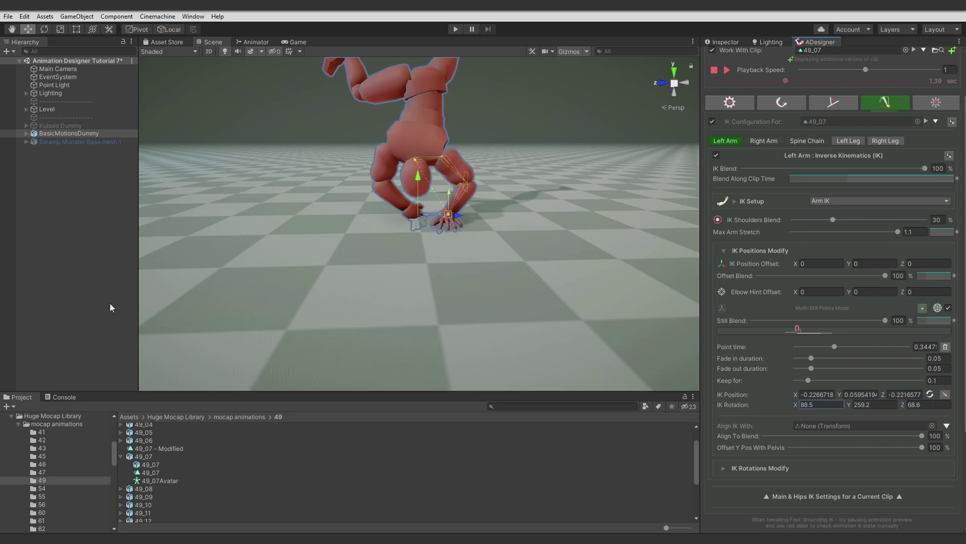
{"action": "left_click", "coordinate": [794, 330]}
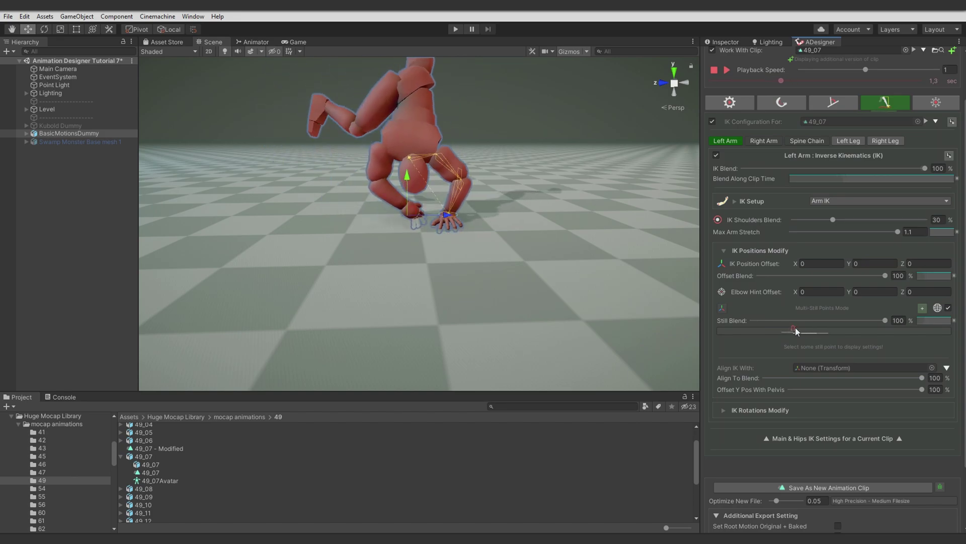
{"action": "left_click", "coordinate": [830, 330]}
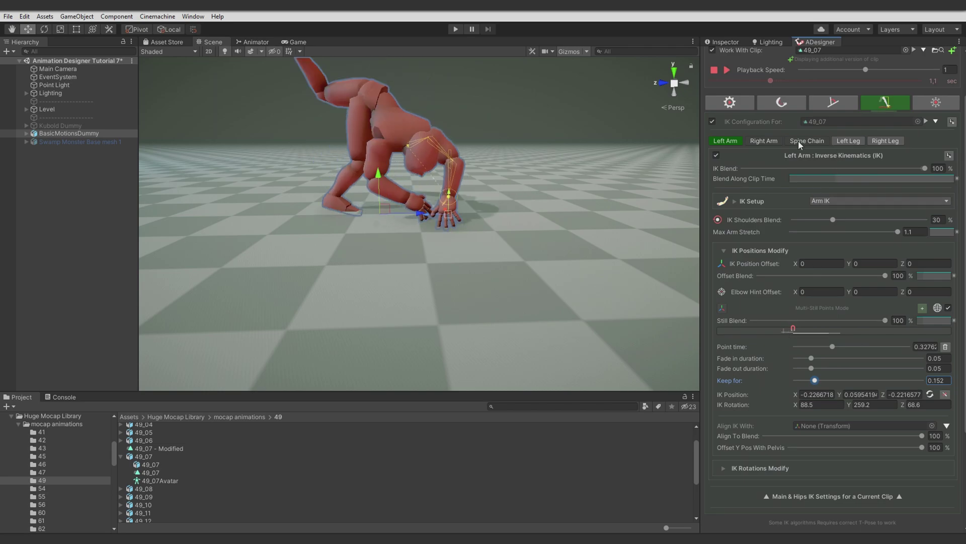
{"action": "left_click", "coordinate": [763, 141]}
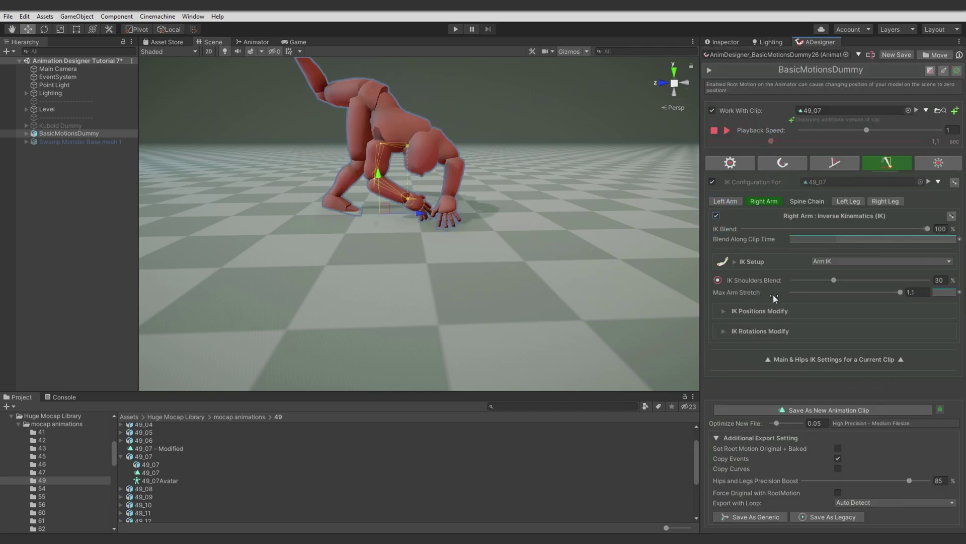
Add a right-hand still point at 0.28265 holding 0.112 with a 0.077 fade-out
{"action": "left_click", "coordinate": [761, 310]}
{"action": "scroll", "coordinate": [760, 313], "scroll_direction": "down", "scroll_amount": 3}
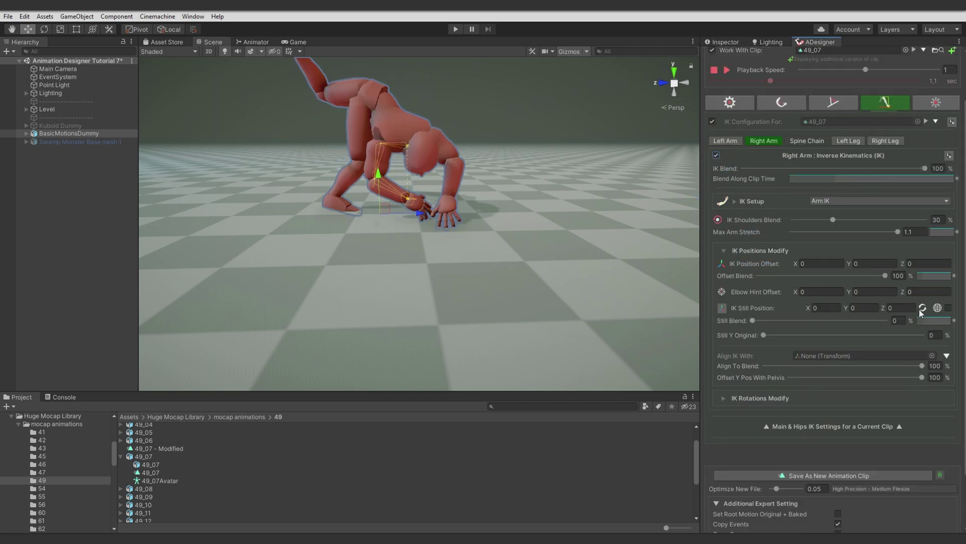
{"action": "scroll", "coordinate": [769, 138], "scroll_direction": "up", "scroll_amount": 3}
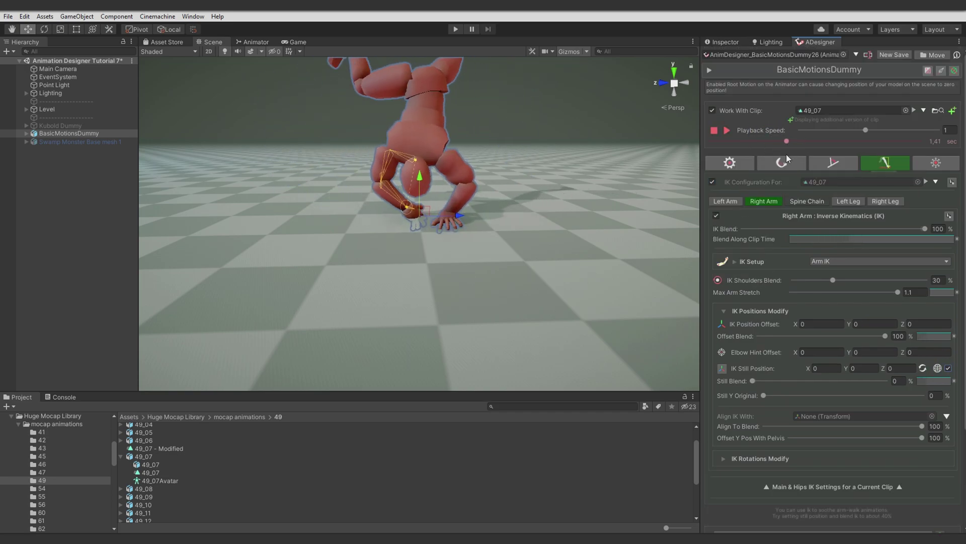
{"action": "left_click", "coordinate": [721, 368]}
{"action": "left_click", "coordinate": [799, 389]}
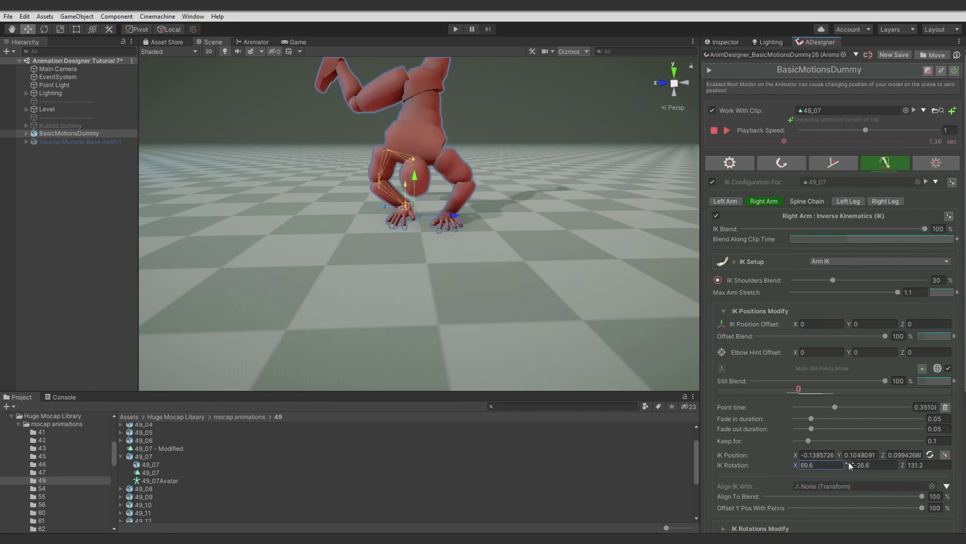
{"action": "mouse_move", "coordinate": [799, 388]}
{"action": "left_mouse_down"}
{"action": "mouse_move", "coordinate": [770, 392]}
{"action": "mouse_move", "coordinate": [783, 388]}
{"action": "left_mouse_up"}
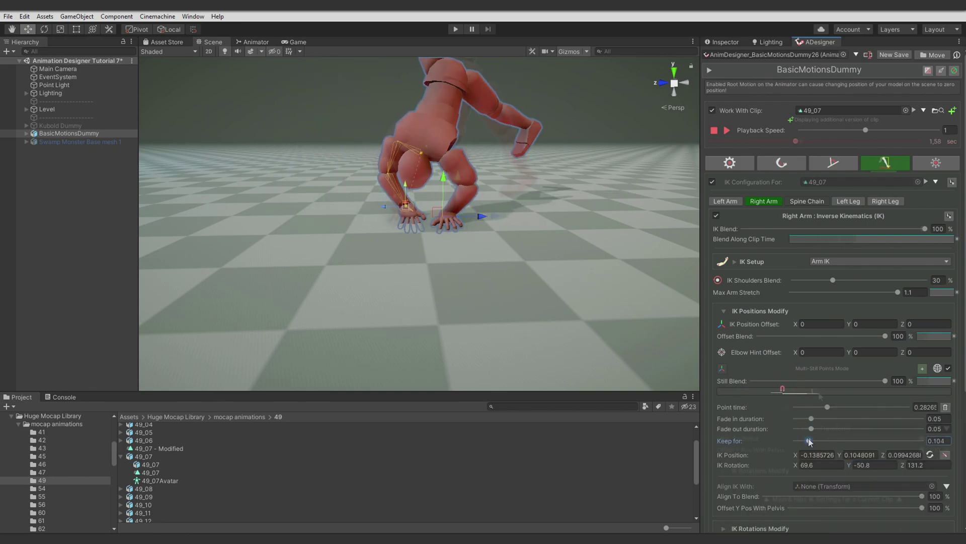
{"action": "left_click", "coordinate": [782, 388]}
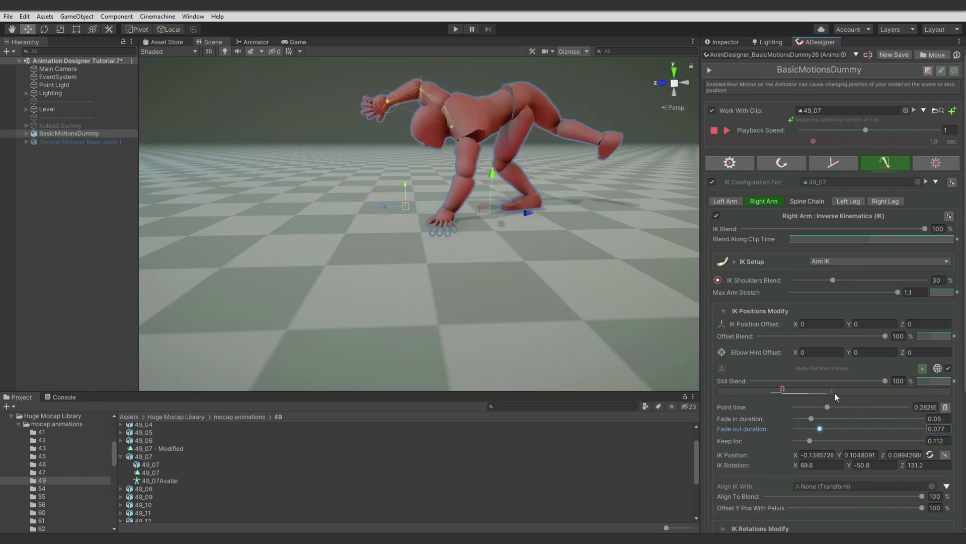
{"action": "left_click", "coordinate": [726, 130]}
{"action": "left_click", "coordinate": [726, 130]}
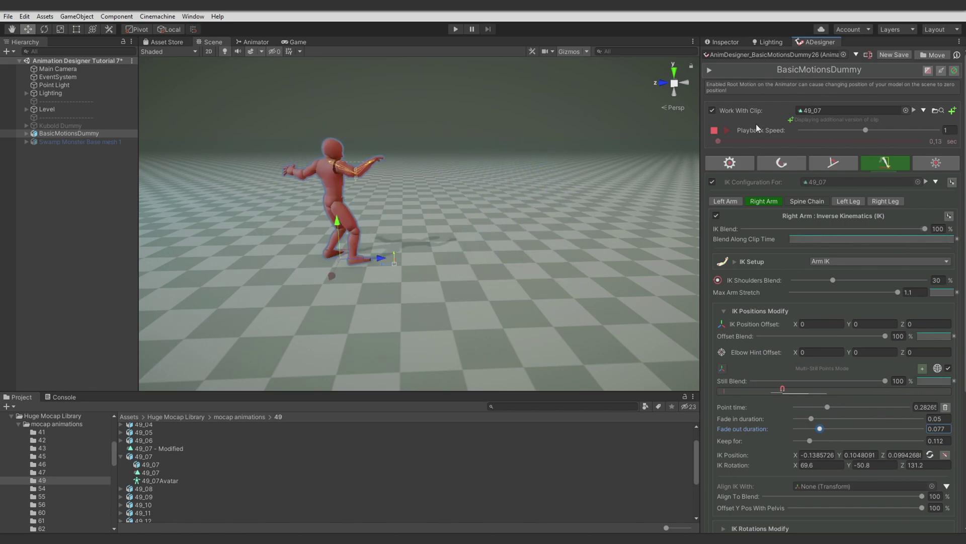
Raise the fade-in of the left foot's last still point at 0.8501 to 0.129
{"action": "left_click", "coordinate": [731, 130]}
{"action": "left_click_drag", "start_coordinate": [808, 141], "coordinate": [881, 146]}
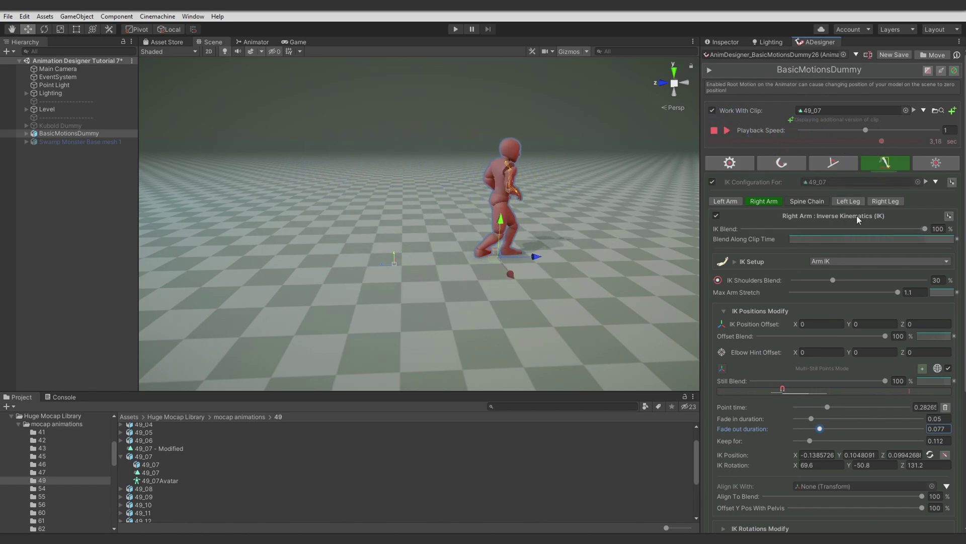
{"action": "left_click", "coordinate": [856, 203]}
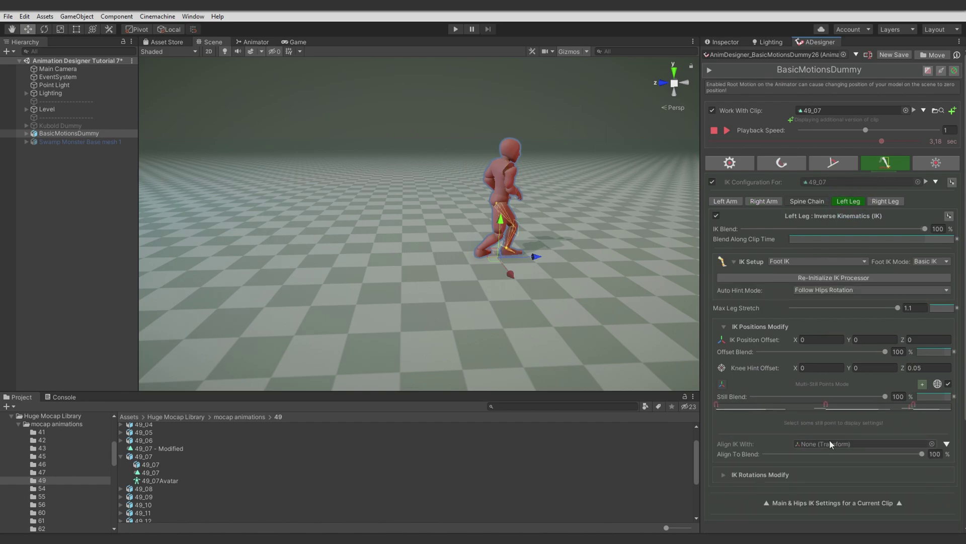
{"action": "left_click", "coordinate": [914, 405]}
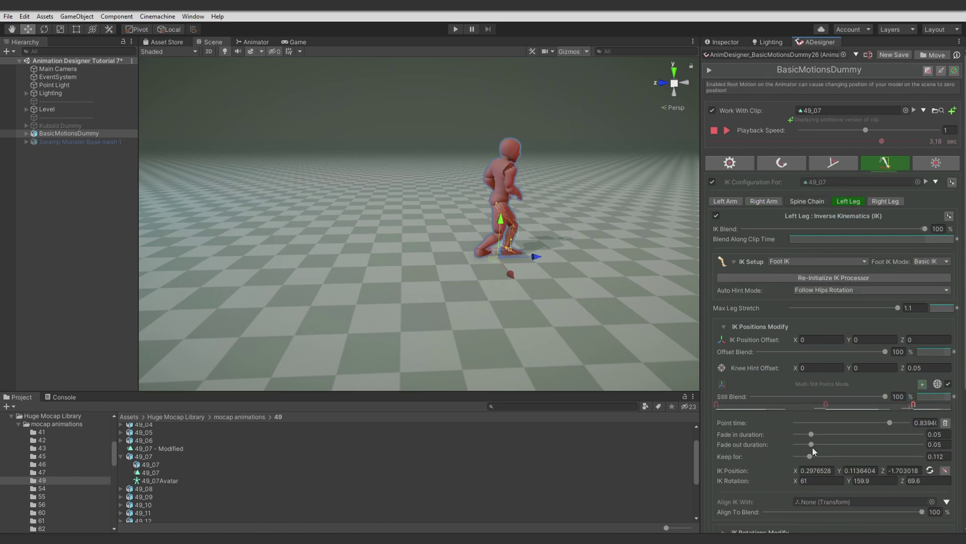
{"action": "left_click", "coordinate": [910, 407]}
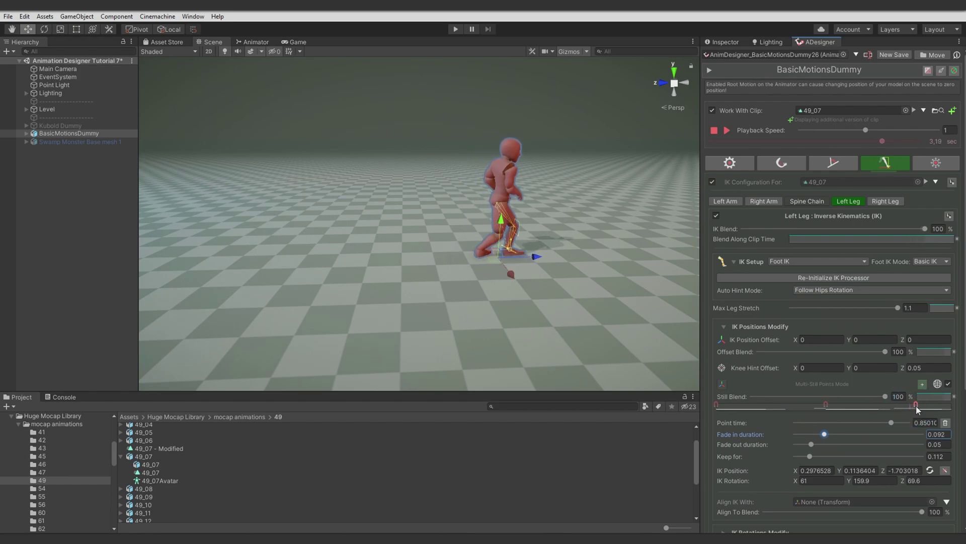
{"action": "left_click", "coordinate": [915, 405]}
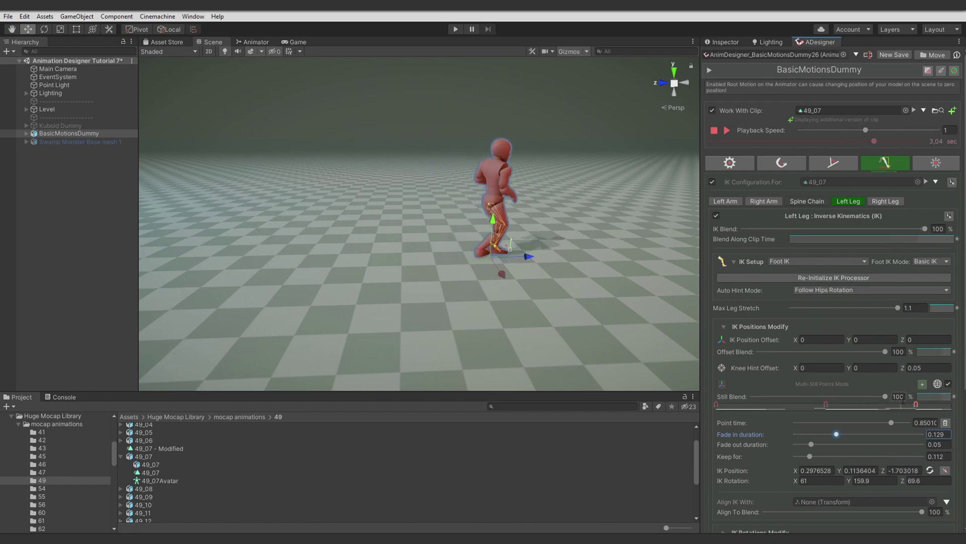
{"action": "left_click", "coordinate": [731, 128]}
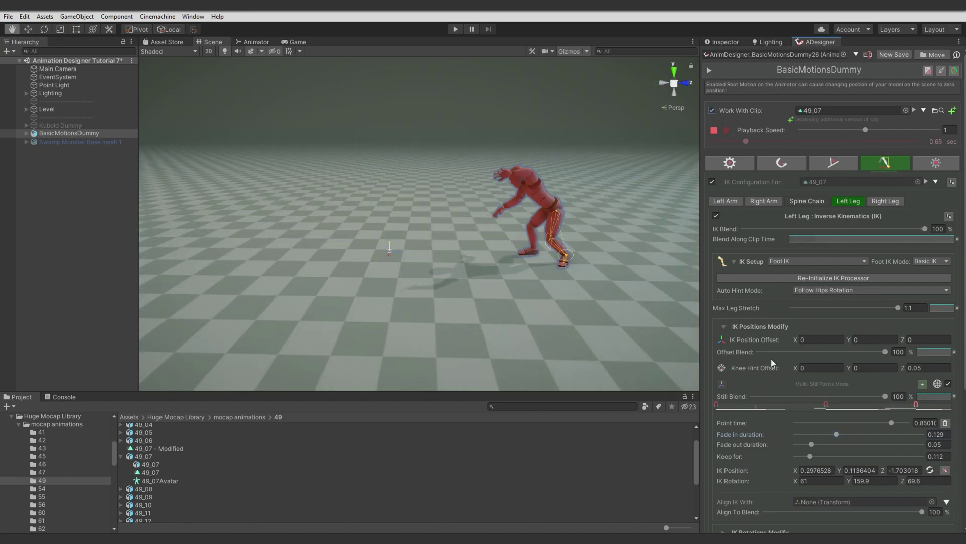
Save the edited motion as a new clip named 49_07 - Modified V2
{"action": "scroll", "coordinate": [777, 328], "scroll_direction": "down", "scroll_amount": 5}
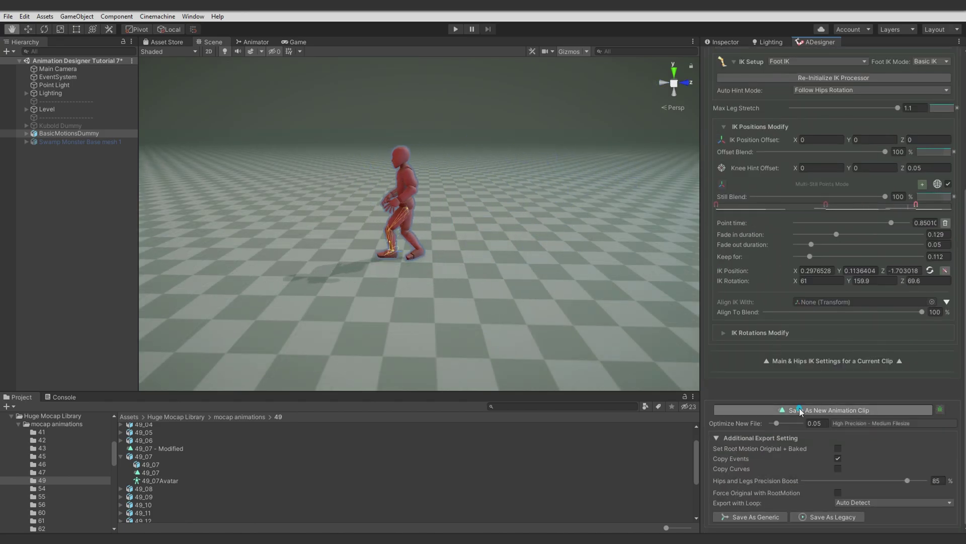
{"action": "left_click", "coordinate": [881, 411]}
{"action": "key", "text": "Return"}
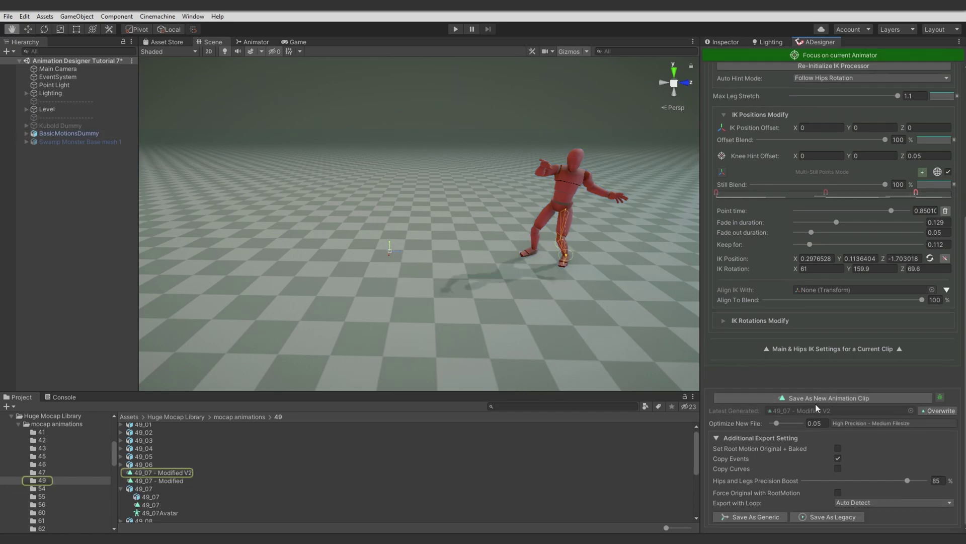
Preview the 49_07 - Modified V2 clip in the Inspector and turn on Loop Time
{"action": "left_click", "coordinate": [163, 474]}
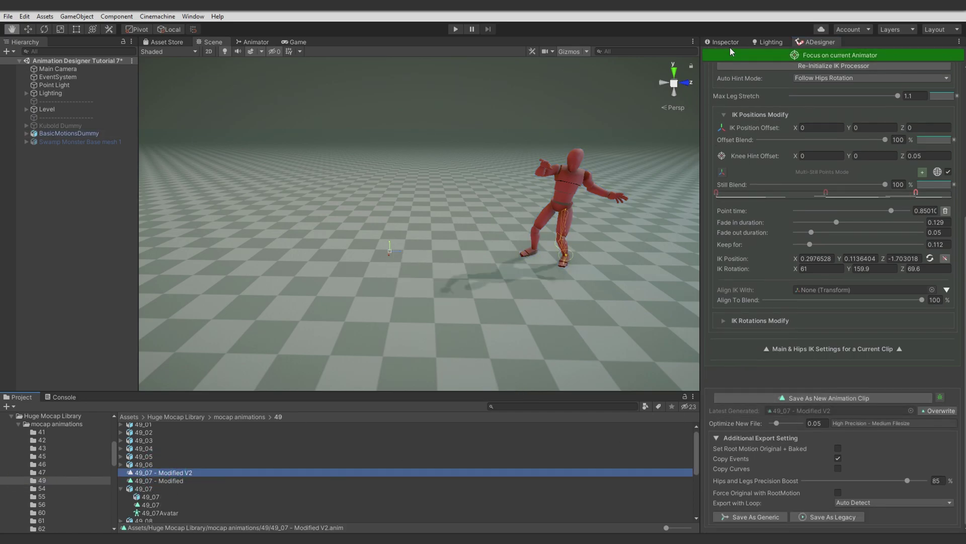
{"action": "left_click", "coordinate": [726, 40]}
{"action": "left_click", "coordinate": [709, 337]}
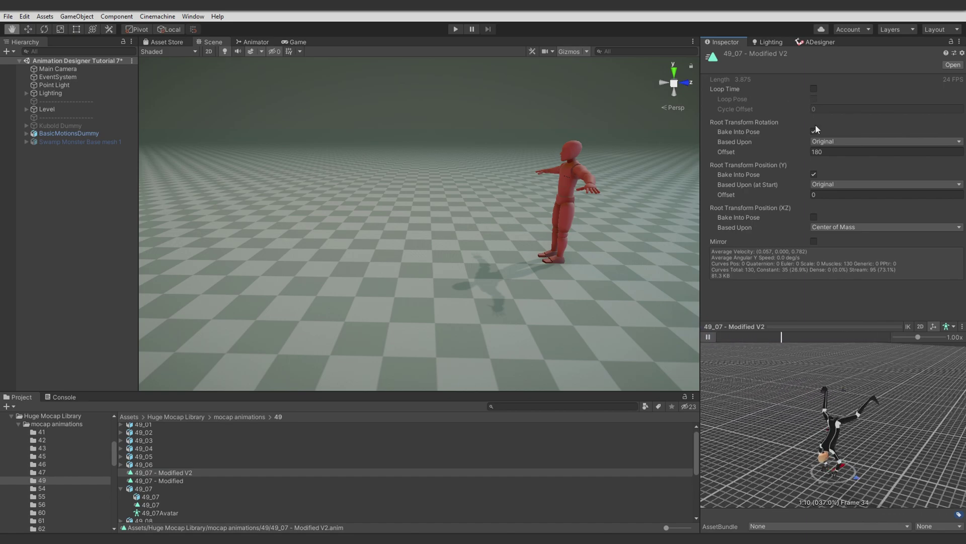
{"action": "left_click", "coordinate": [813, 89]}
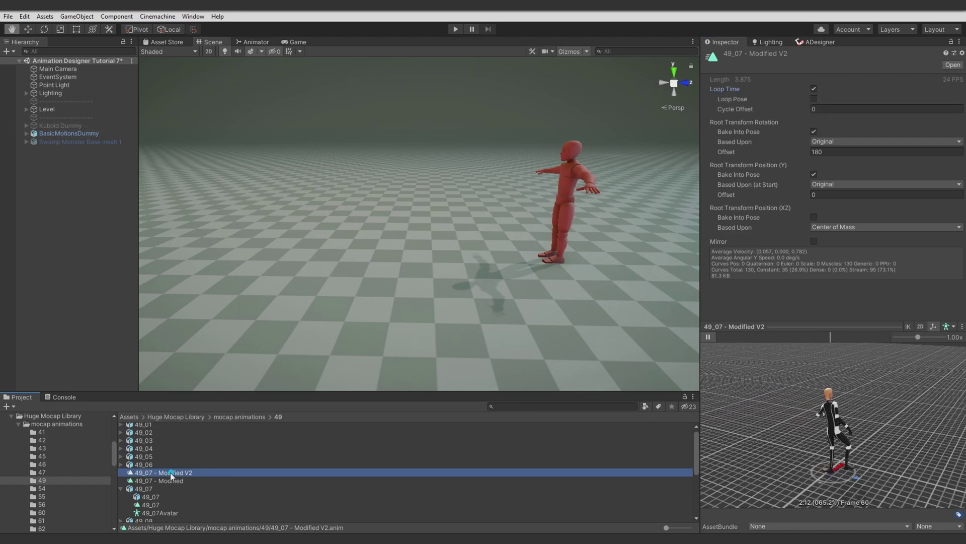
With BasicMotionsDummy selected, run the scene to watch the handstand motion, then stop it
{"action": "left_click", "coordinate": [59, 134]}
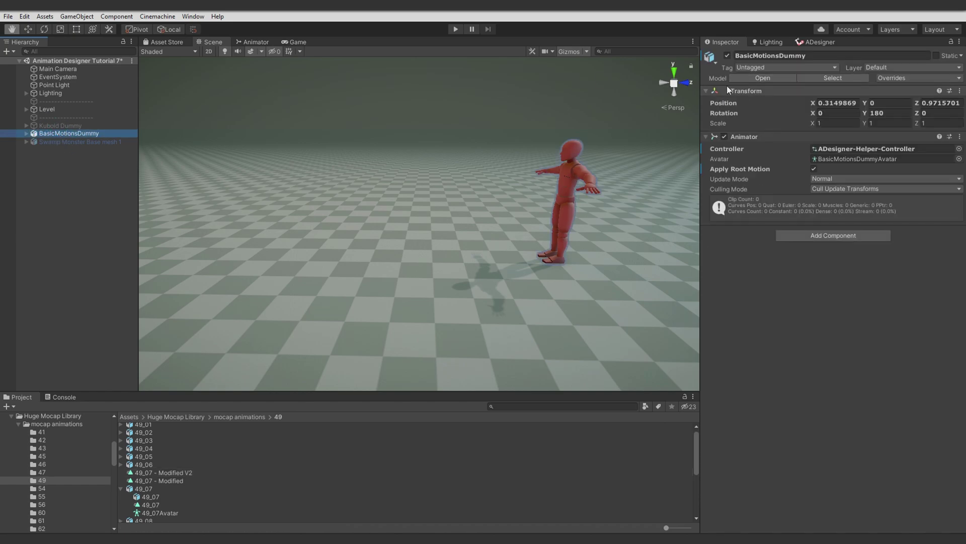
{"action": "left_click", "coordinate": [455, 29]}
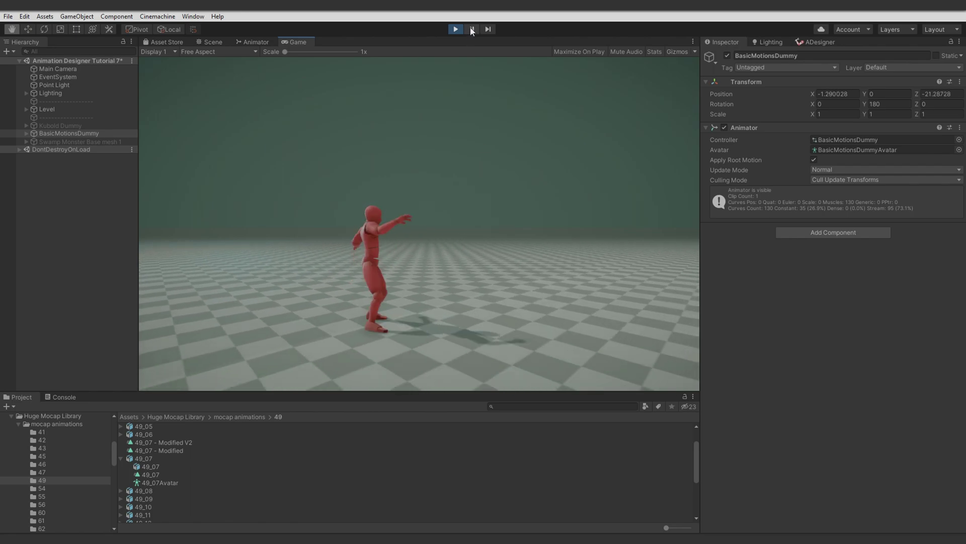
{"action": "left_click", "coordinate": [456, 29]}
In ADesigner, collapse the left leg's IK Setup to reach Max Leg Stretch and set it to 0.992
{"action": "left_click", "coordinate": [808, 41]}
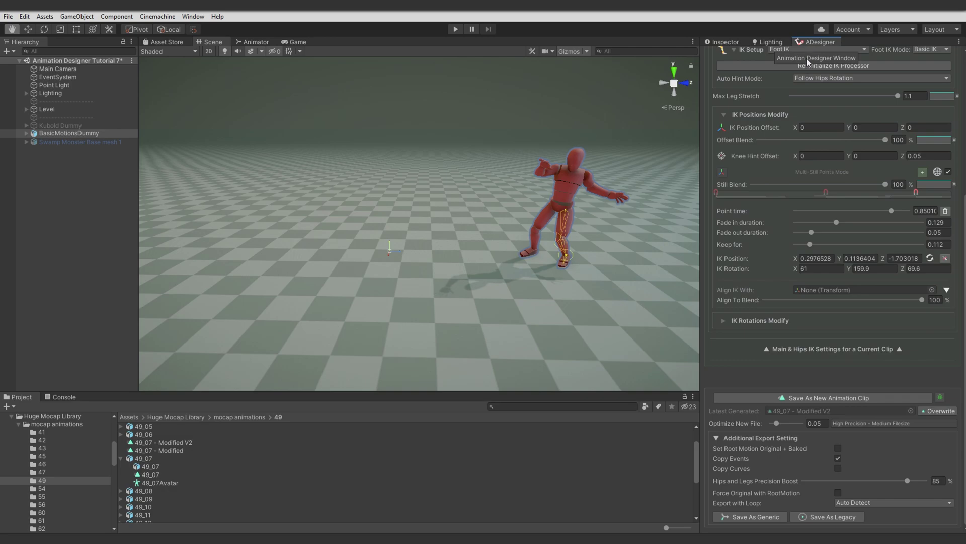
{"action": "scroll", "coordinate": [806, 192], "scroll_direction": "up", "scroll_amount": 1}
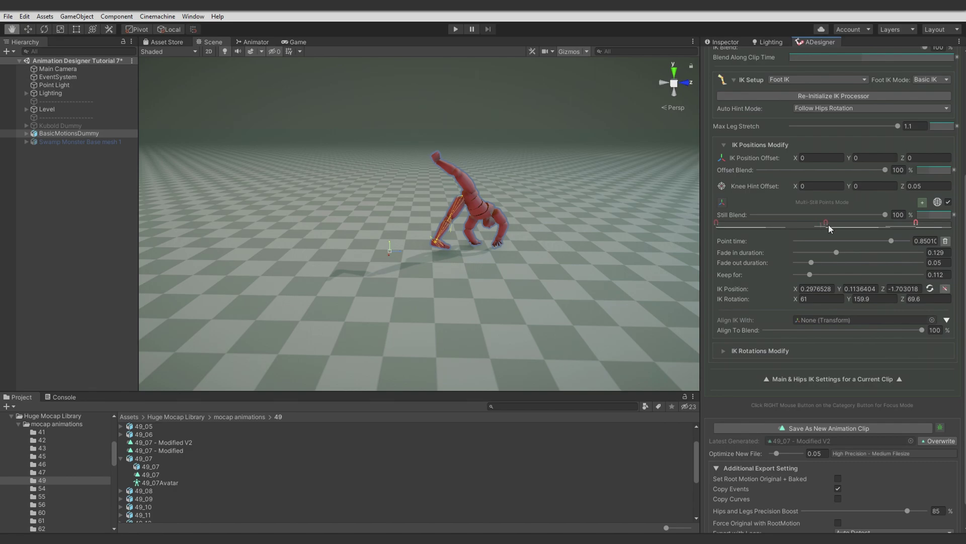
{"action": "scroll", "coordinate": [779, 200], "scroll_direction": "up", "scroll_amount": 4}
{"action": "left_click", "coordinate": [748, 201]}
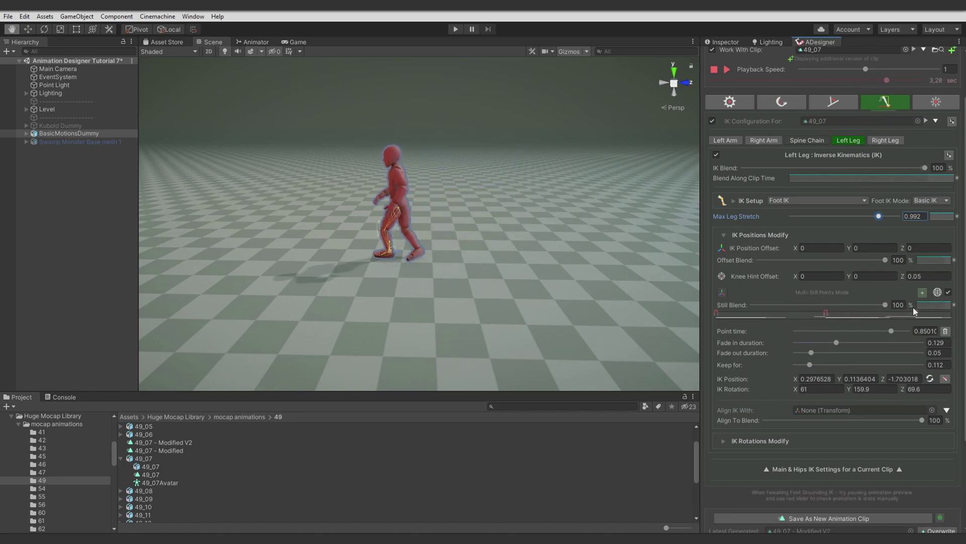
Select the left leg's still point and expand its IK Rotations Modify settings
{"action": "left_click_drag", "start_coordinate": [443, 255], "coordinate": [653, 265], "text": "alt"}
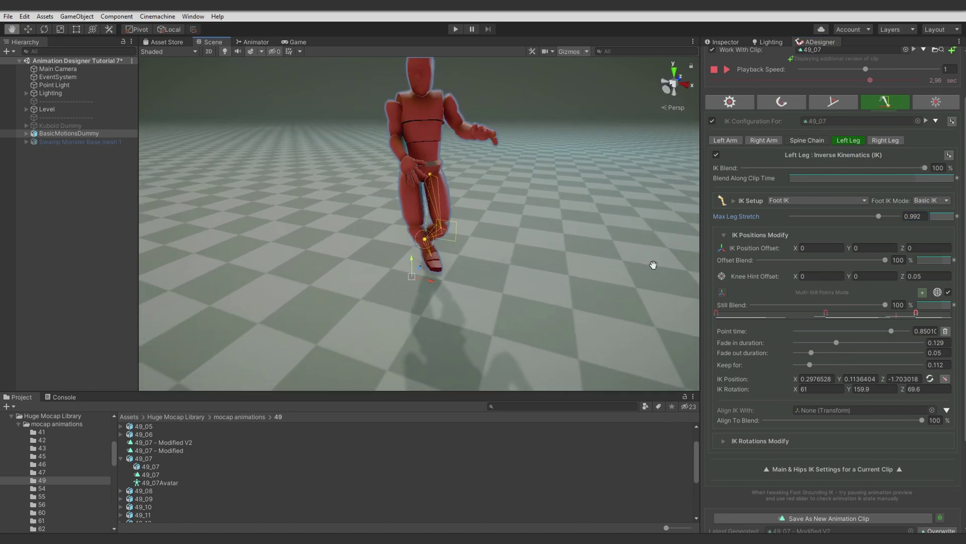
{"action": "left_click", "coordinate": [916, 314]}
{"action": "scroll", "coordinate": [799, 410], "scroll_direction": "down", "scroll_amount": 1}
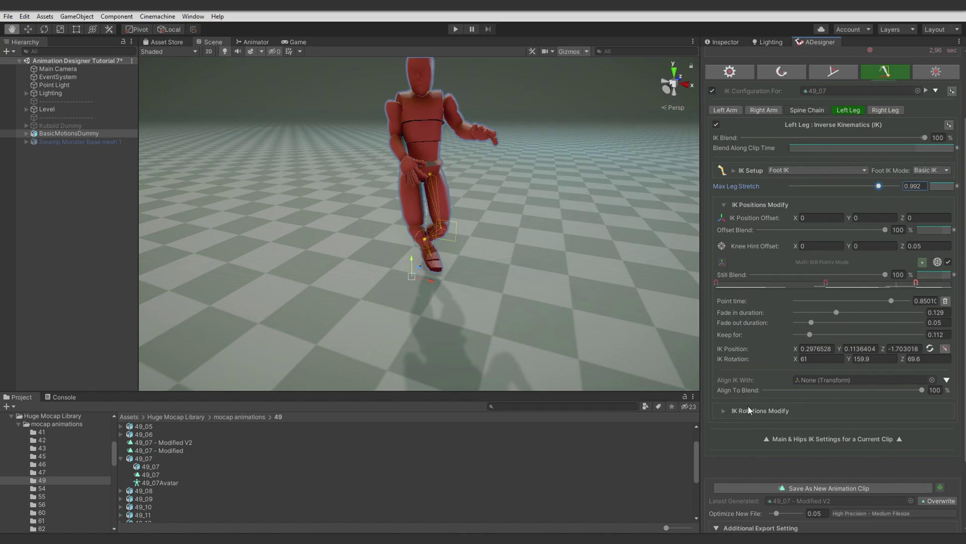
{"action": "left_click", "coordinate": [748, 406]}
{"action": "scroll", "coordinate": [776, 419], "scroll_direction": "down", "scroll_amount": 3}
{"action": "scroll", "coordinate": [876, 297], "scroll_direction": "up", "scroll_amount": 1}
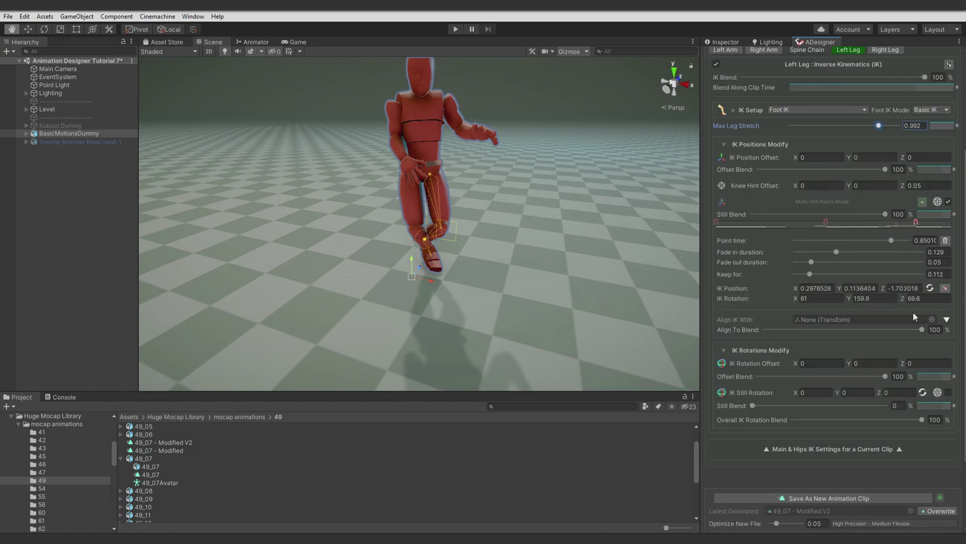
Give the still point a Position Offset transition and edit its In curve
{"action": "left_click", "coordinate": [946, 288]}
{"action": "left_click", "coordinate": [863, 346]}
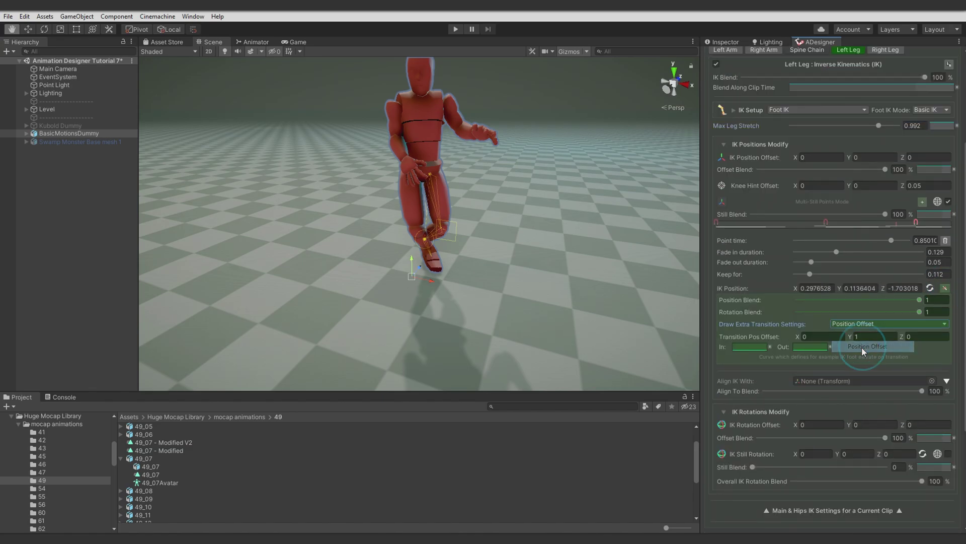
{"action": "left_click", "coordinate": [749, 347]}
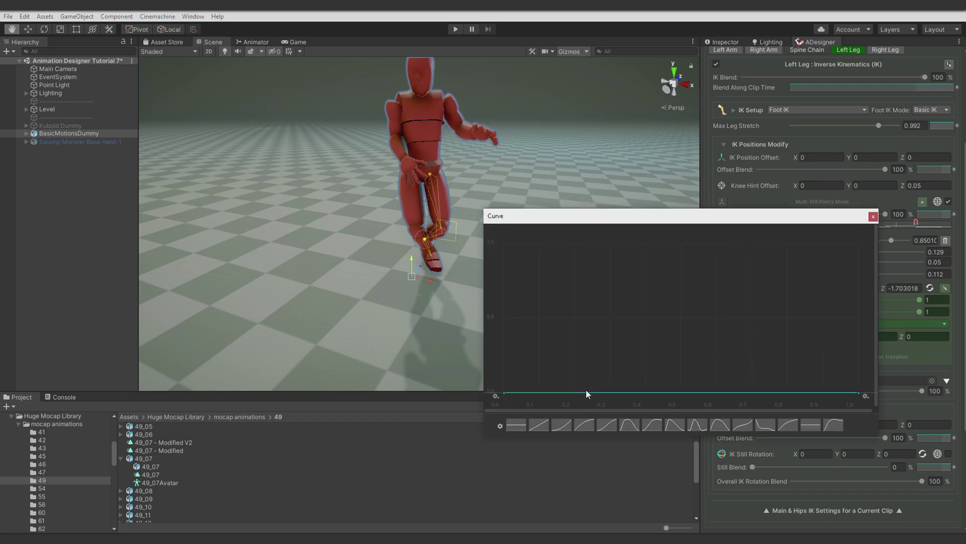
{"action": "left_click", "coordinate": [873, 215]}
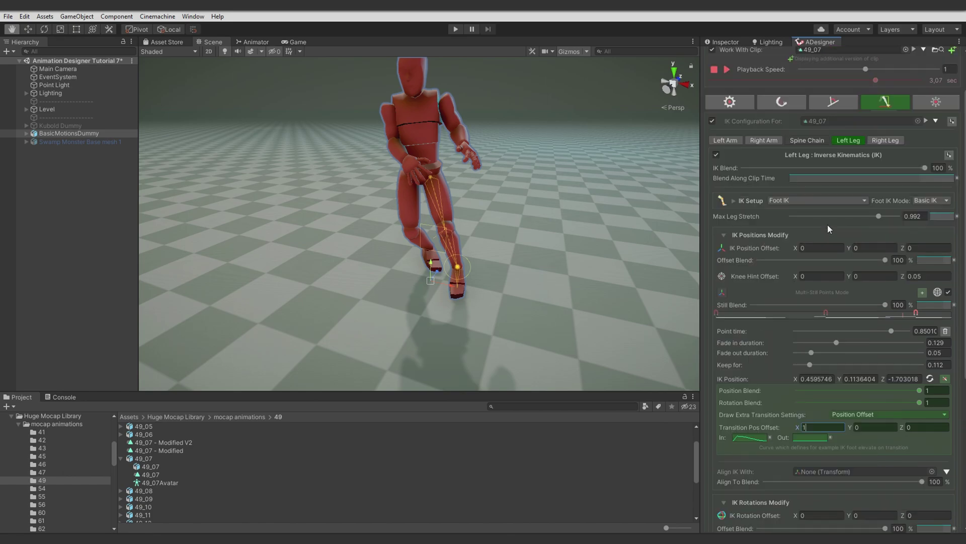
On the Right Leg still point, set IK Setup Knee Hint Offset Z to 0.1 and scrub to check
{"action": "scroll", "coordinate": [828, 225], "scroll_direction": "up", "scroll_amount": 3}
{"action": "left_click", "coordinate": [886, 140]}
{"action": "left_click_drag", "start_coordinate": [560, 295], "coordinate": [654, 288]}
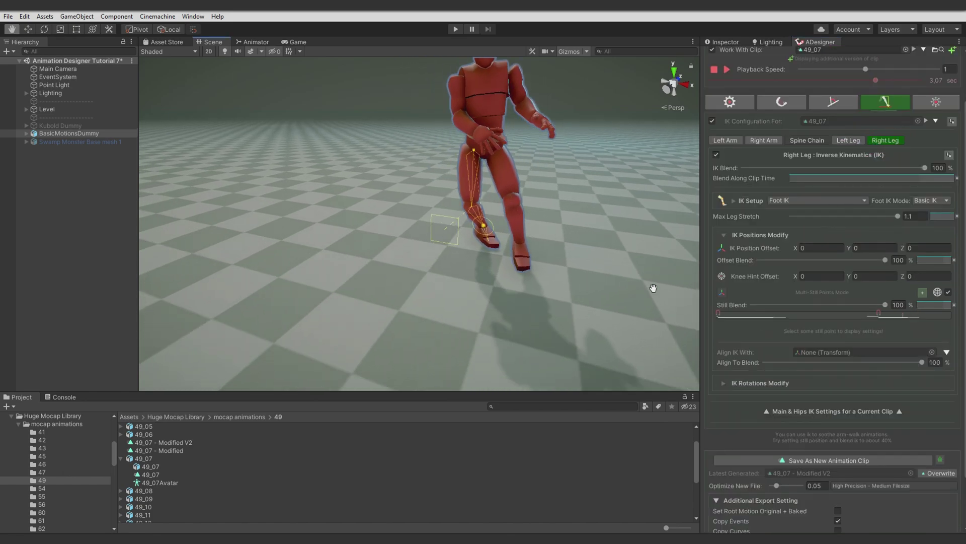
{"action": "left_click", "coordinate": [878, 313]}
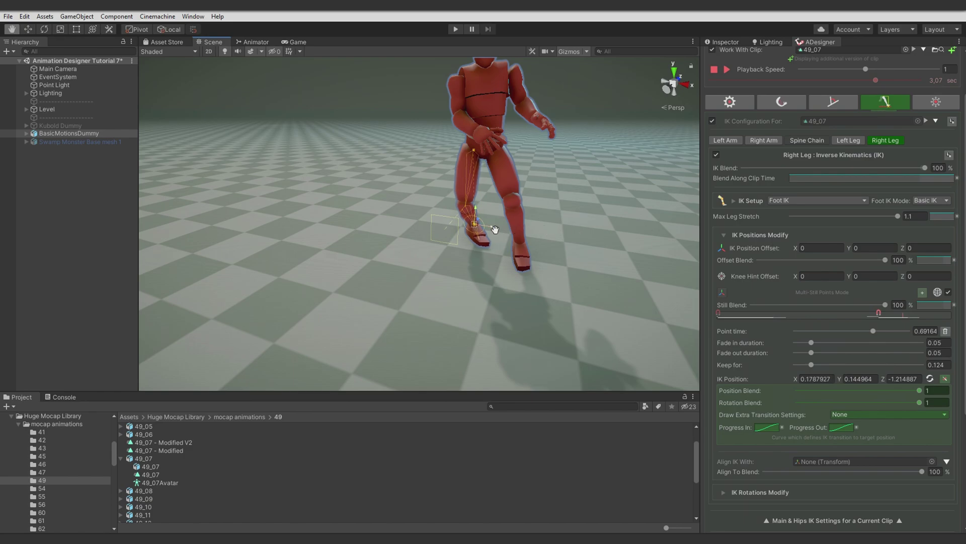
{"action": "left_click", "coordinate": [733, 200]}
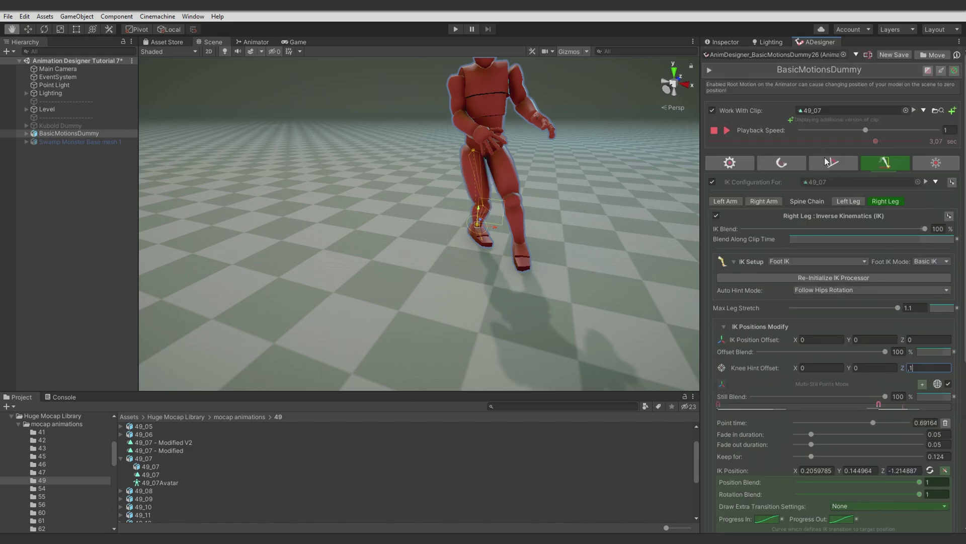
{"action": "left_click_drag", "start_coordinate": [826, 141], "coordinate": [919, 146]}
Overwrite the 49_07 - Modified V2 export with the updated IK
{"action": "scroll", "coordinate": [764, 332], "scroll_direction": "down", "scroll_amount": 3}
{"action": "scroll", "coordinate": [908, 428], "scroll_direction": "down", "scroll_amount": 10}
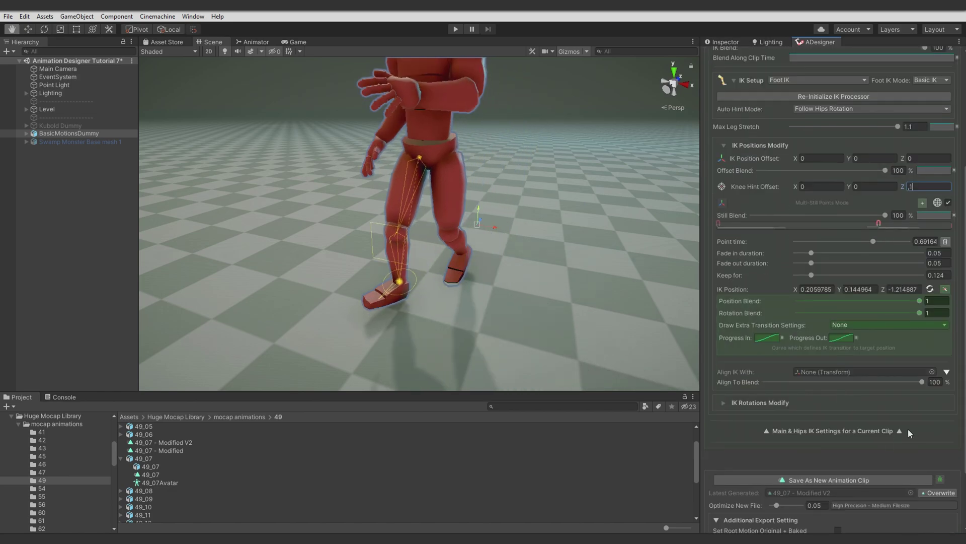
{"action": "left_click", "coordinate": [931, 433]}
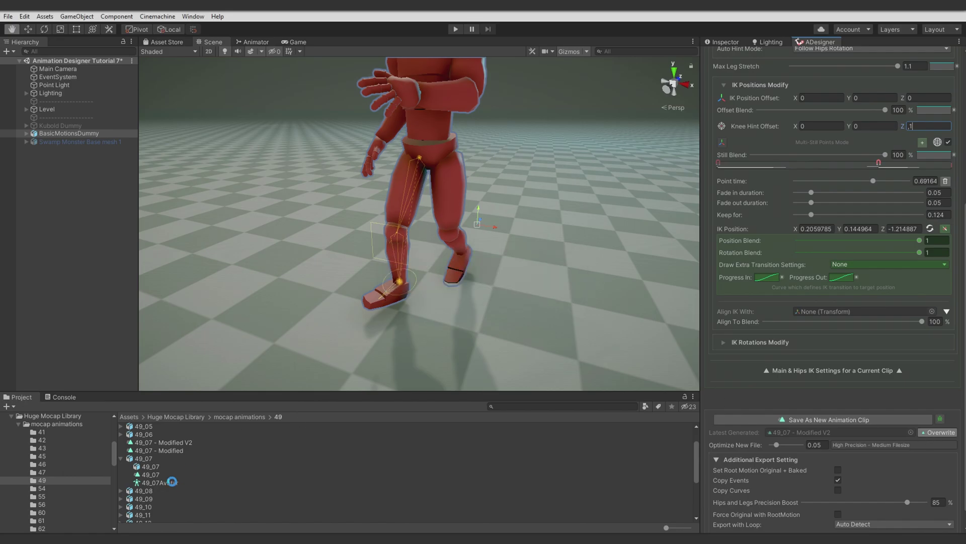
Preview the re-exported 49_07 - Modified V2 clip and confirm Loop Time is on
{"action": "left_click", "coordinate": [188, 474]}
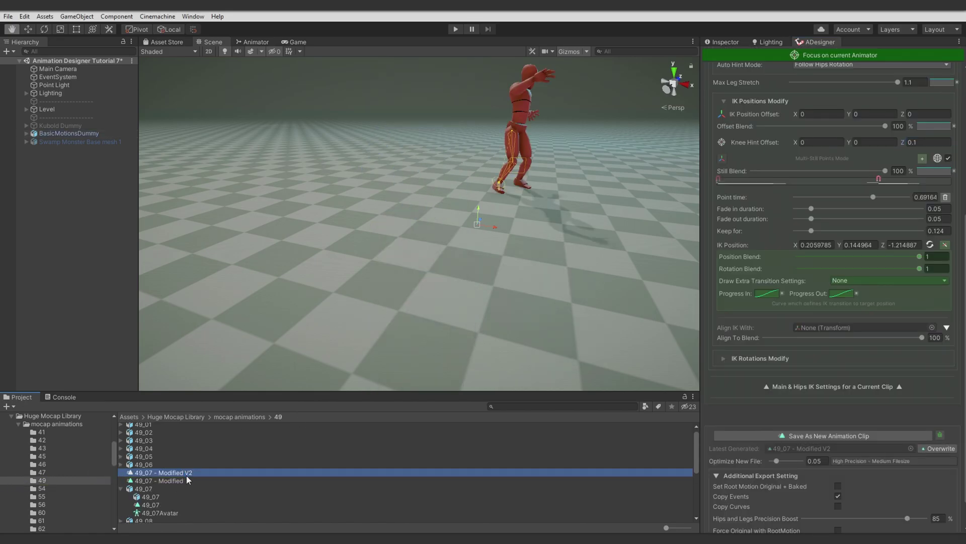
{"action": "left_click", "coordinate": [731, 42]}
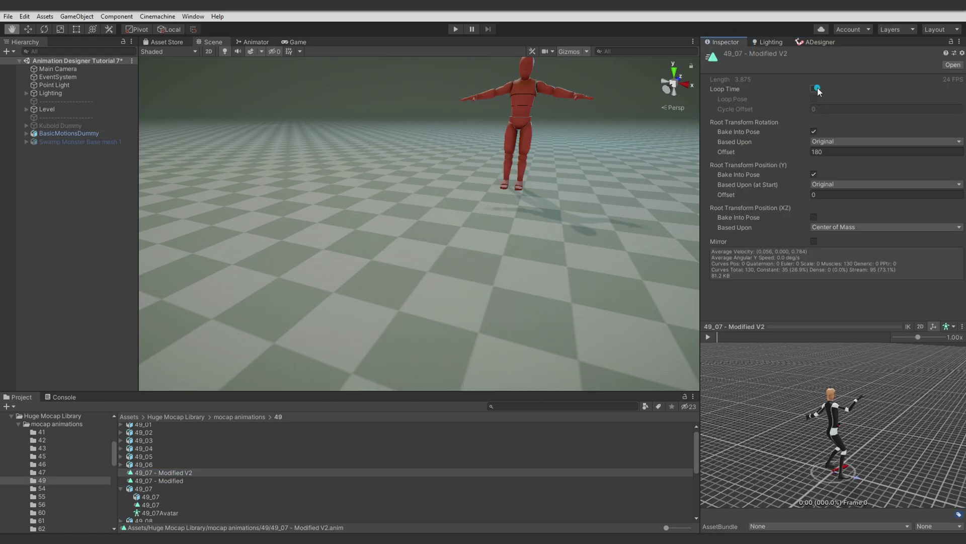
{"action": "left_click", "coordinate": [710, 336]}
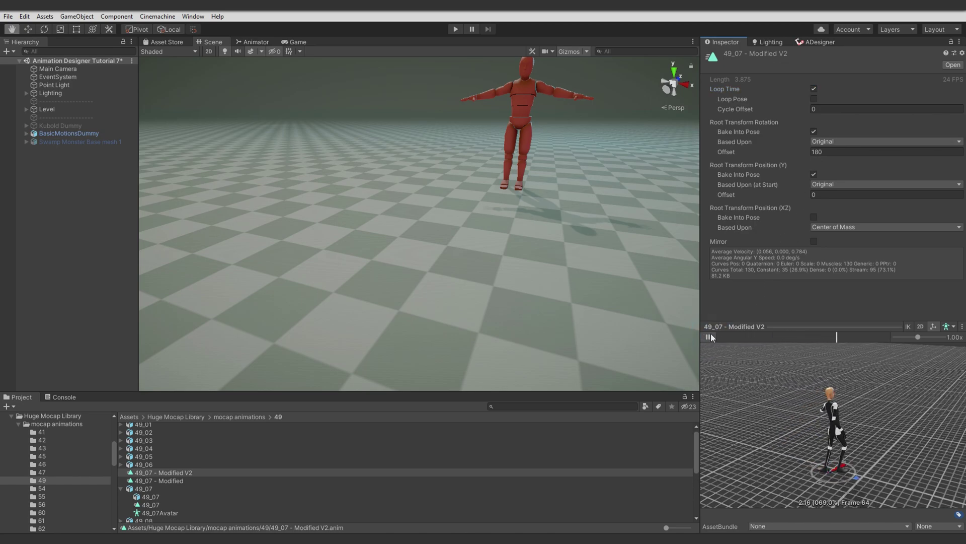
Select BasicMotionsDummy and run the scene to watch the final handstand animation
{"action": "left_click", "coordinate": [304, 242]}
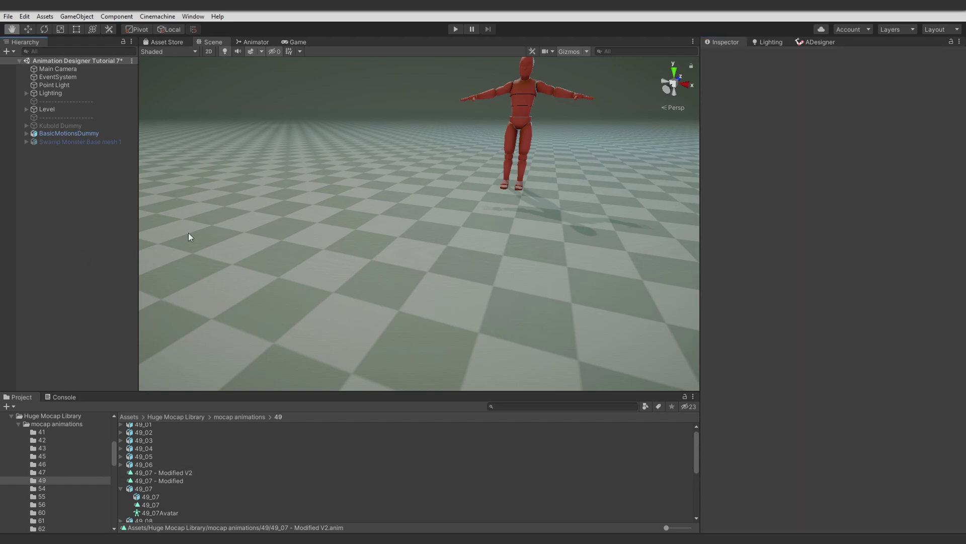
{"action": "left_click", "coordinate": [69, 133]}
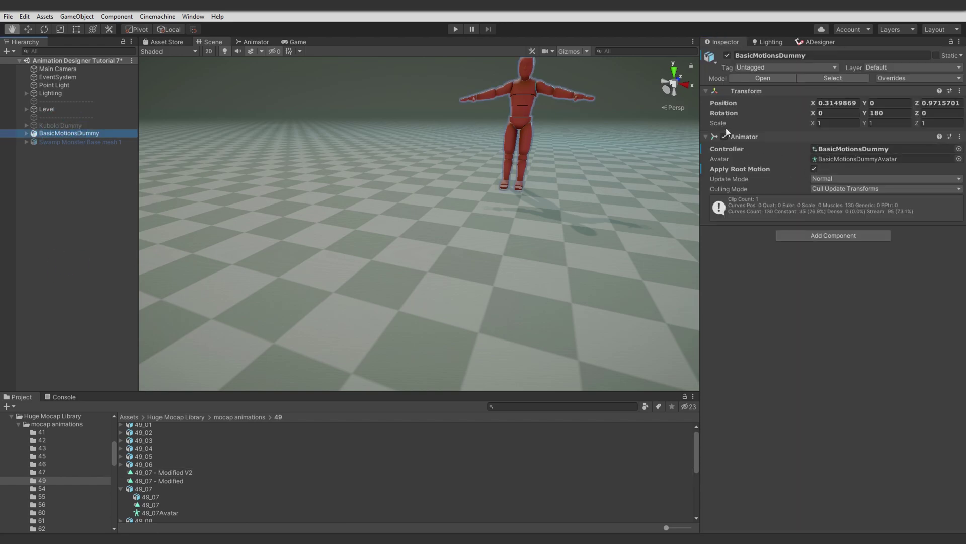
{"action": "left_click", "coordinate": [457, 30]}
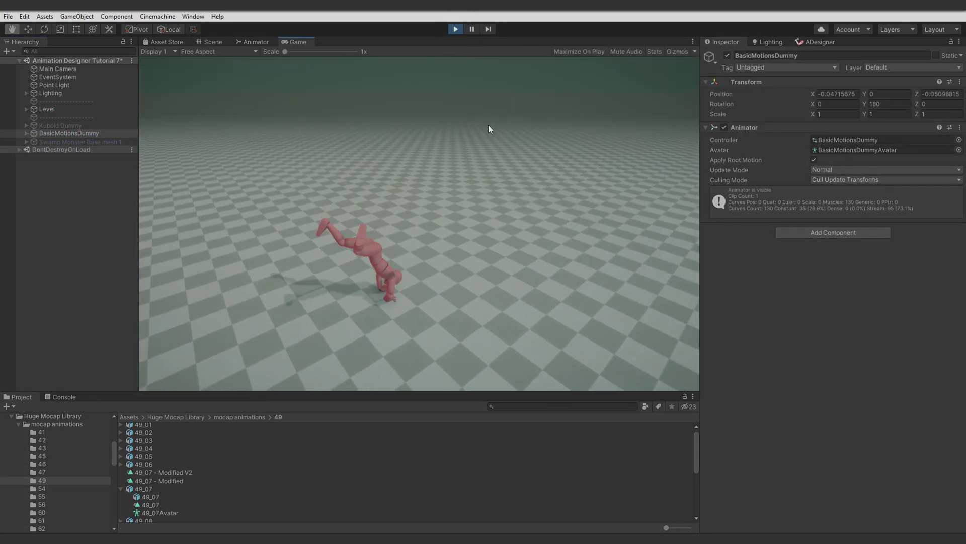